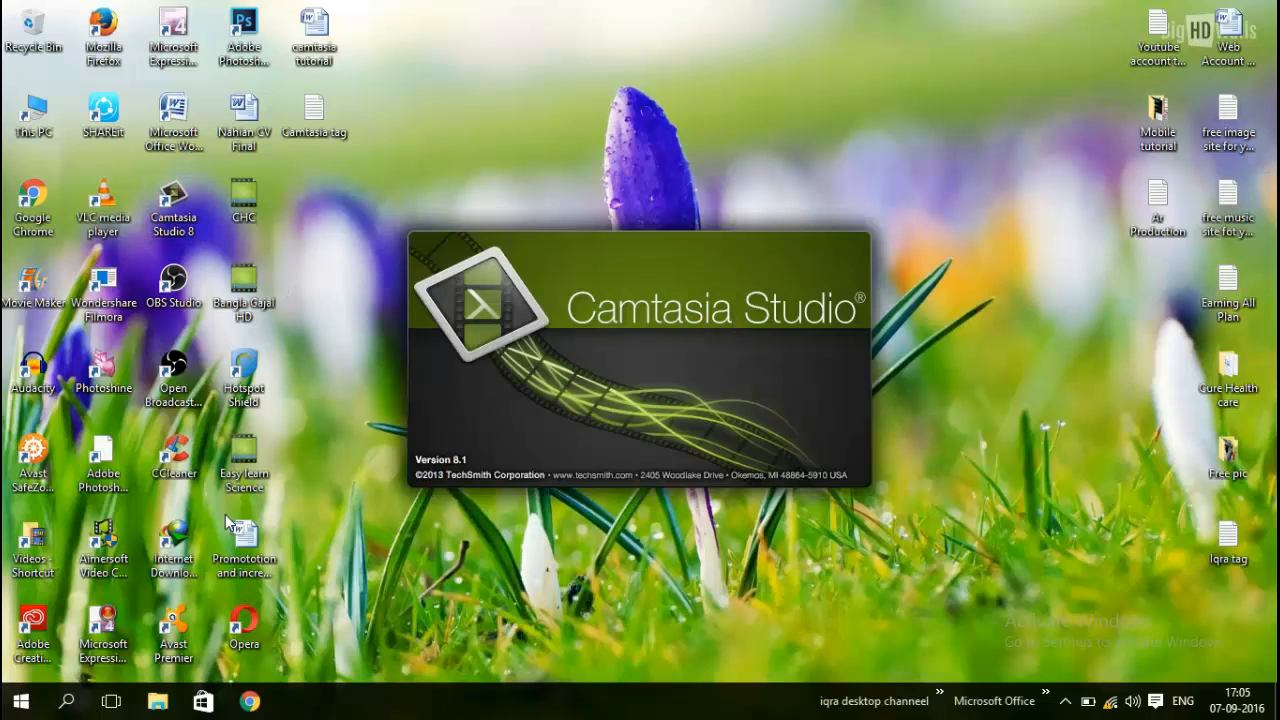
Step: Search Windows for "camtas" and close the search to return to the welcome dialog
{"action": "left_click", "coordinate": [72, 695]}
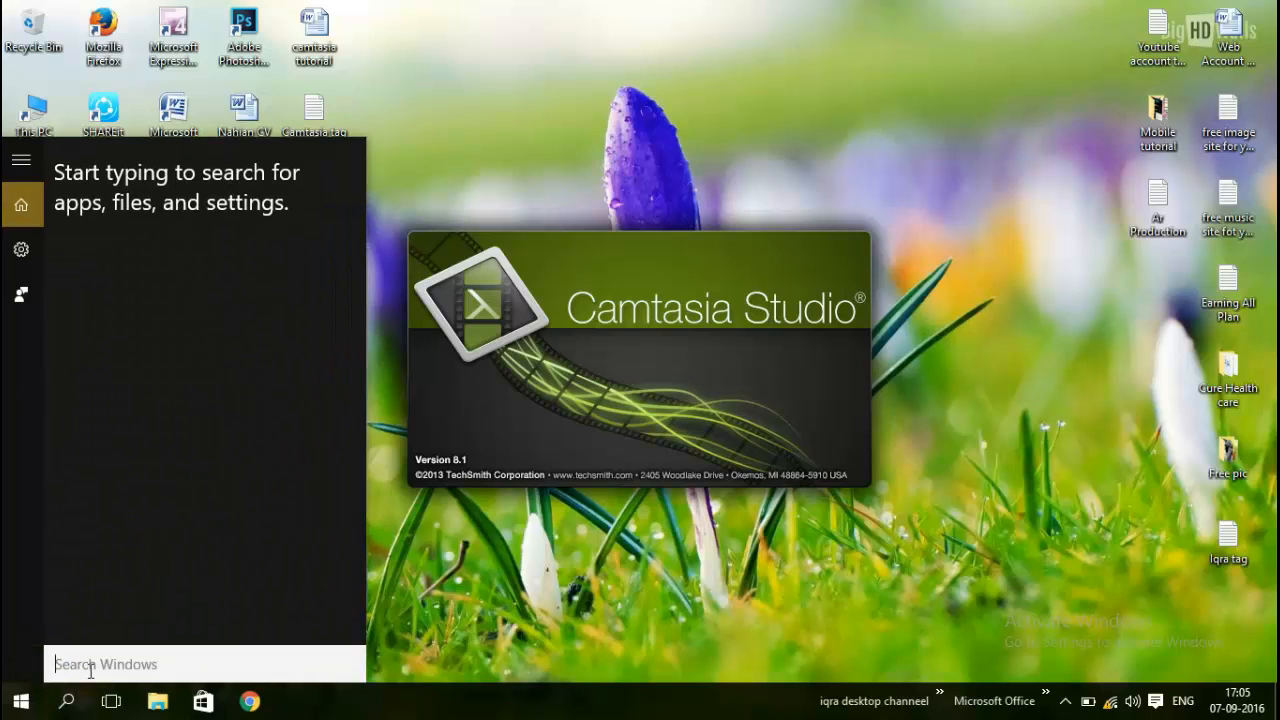
{"action": "type", "text": "camtas"}
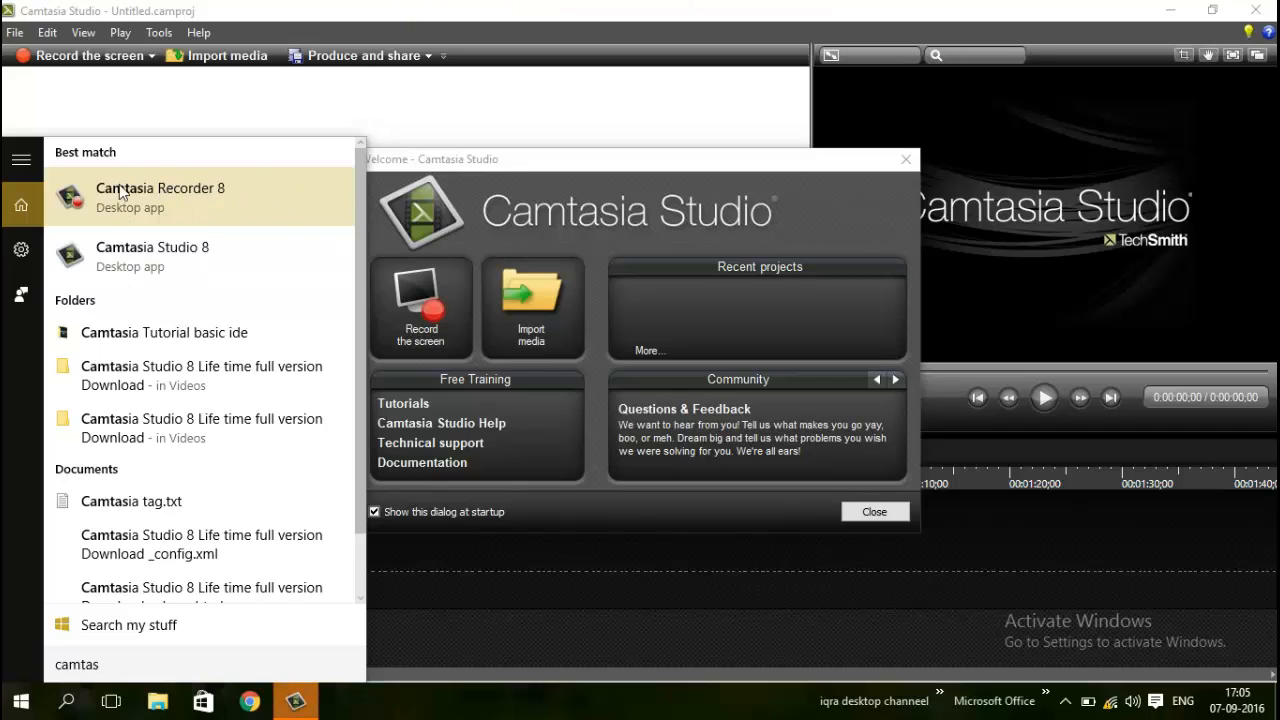
{"action": "left_click", "coordinate": [447, 8]}
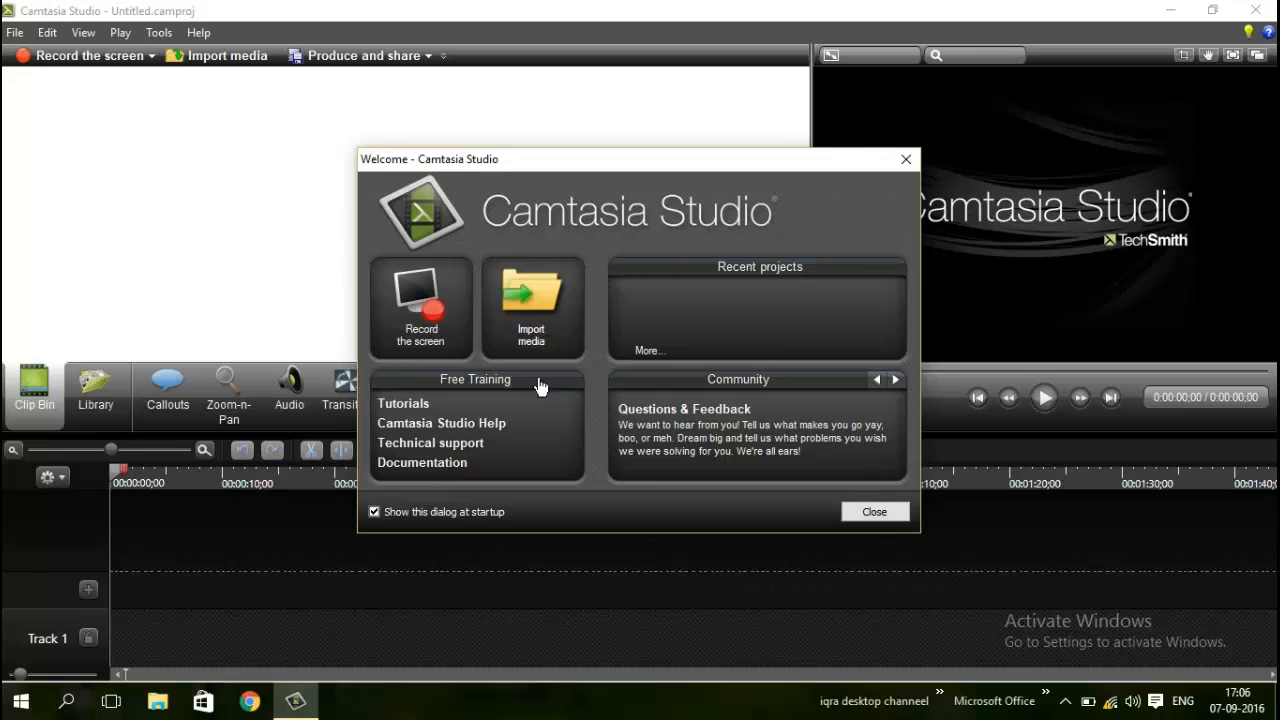
Step: Start a screen recording from the welcome dialog and move the recorder window to the middle of the desktop
{"action": "left_click", "coordinate": [432, 341]}
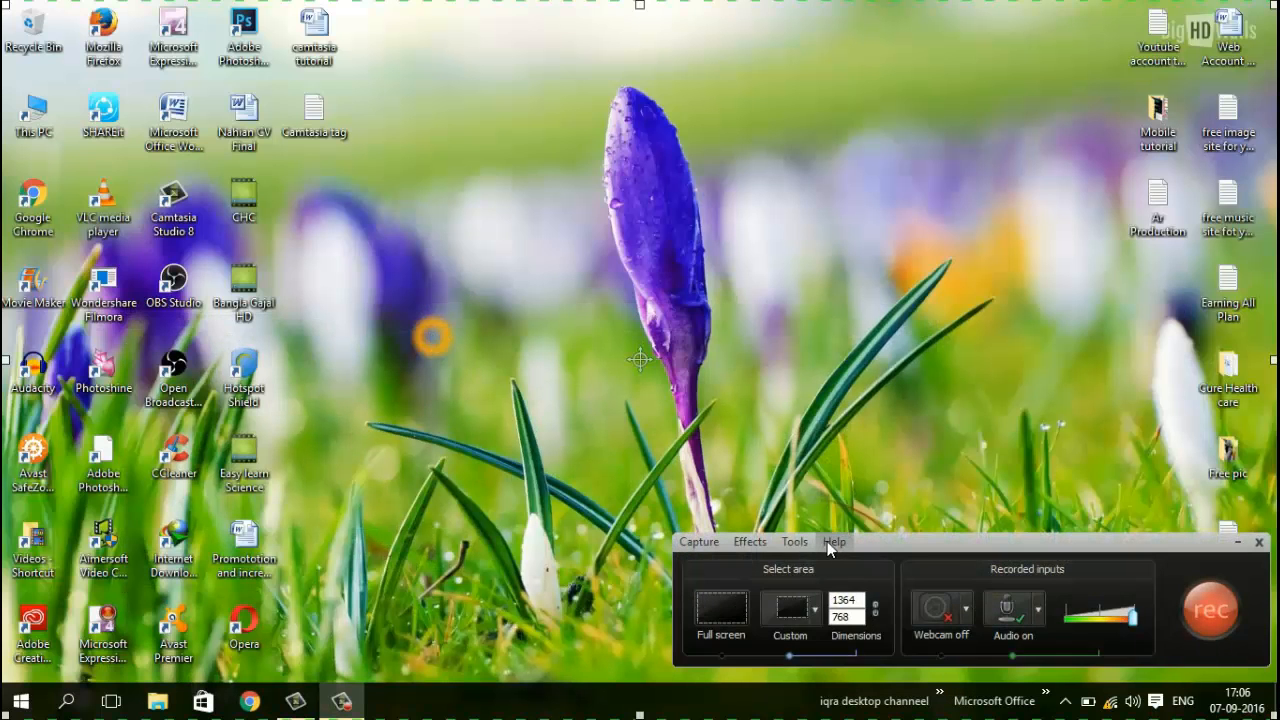
{"action": "left_click_drag", "start_coordinate": [916, 542], "coordinate": [664, 324]}
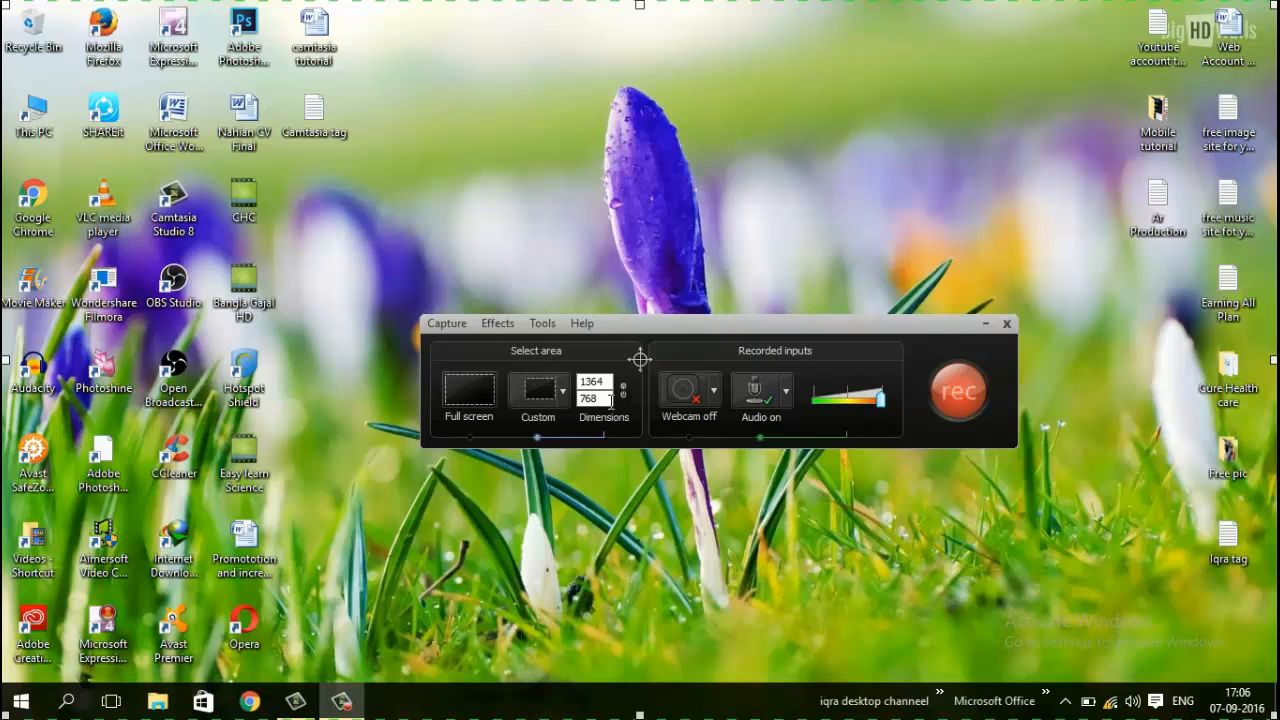
Step: Select a custom area to record on the desktop, about 776 by 428 pixels
{"action": "left_click", "coordinate": [447, 324]}
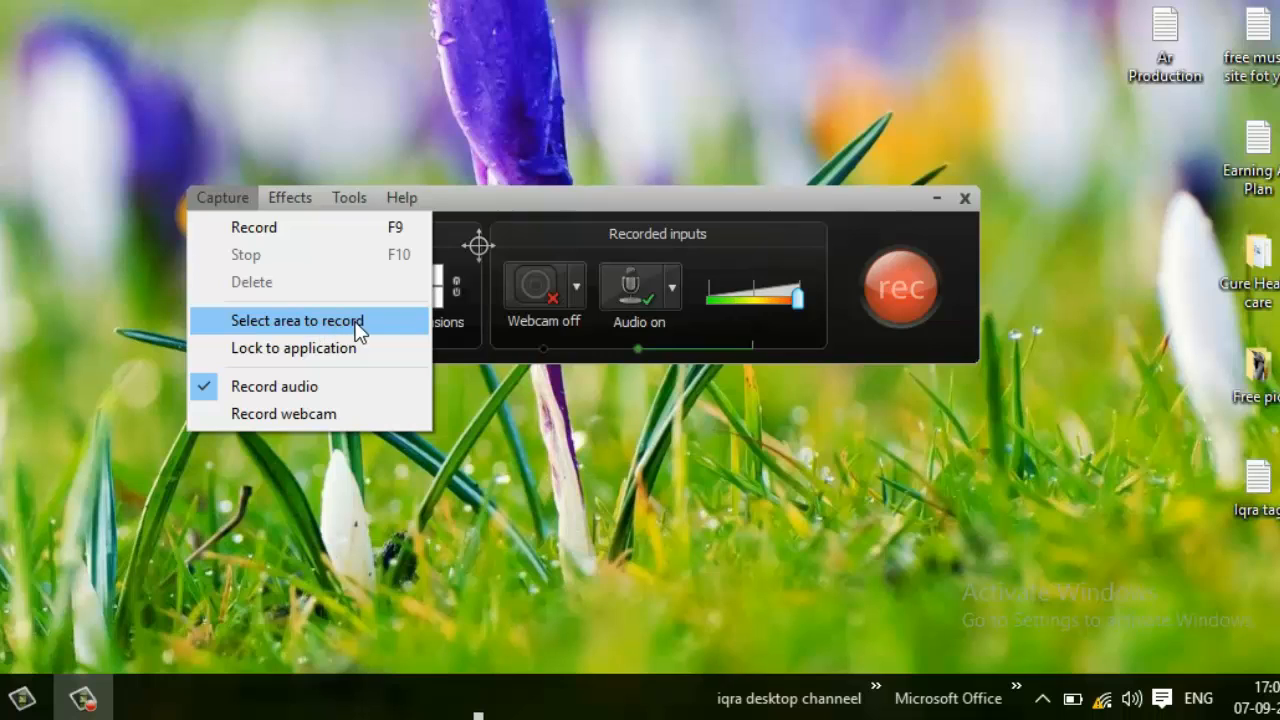
{"action": "mouse_move", "coordinate": [352, 197]}
{"action": "mouse_move", "coordinate": [230, 198]}
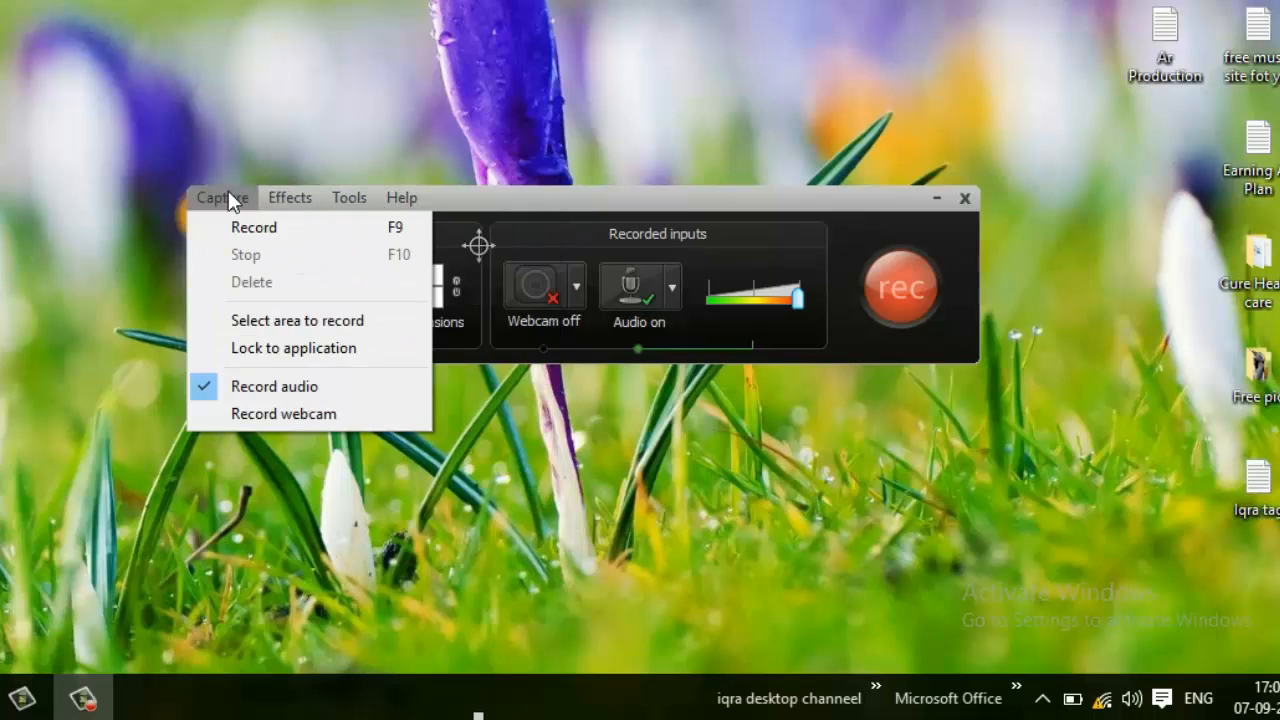
{"action": "left_click", "coordinate": [284, 322]}
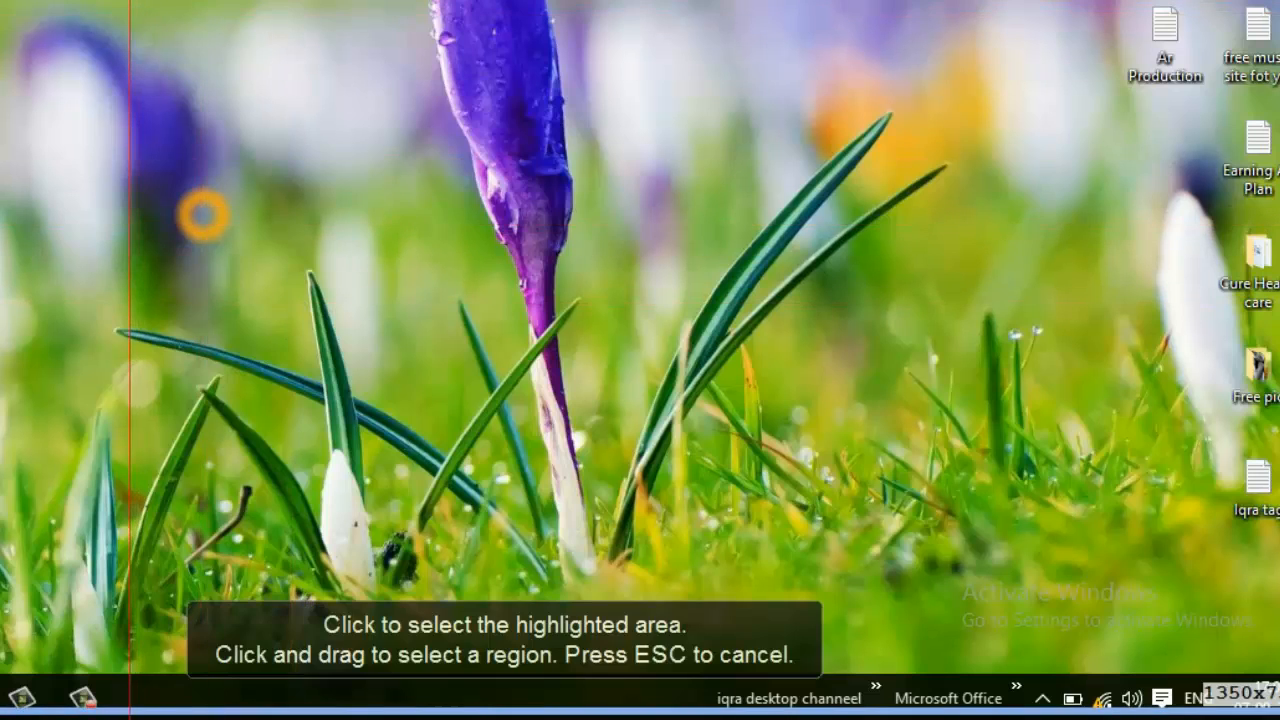
{"action": "left_click_drag", "start_coordinate": [129, 1], "coordinate": [1093, 454]}
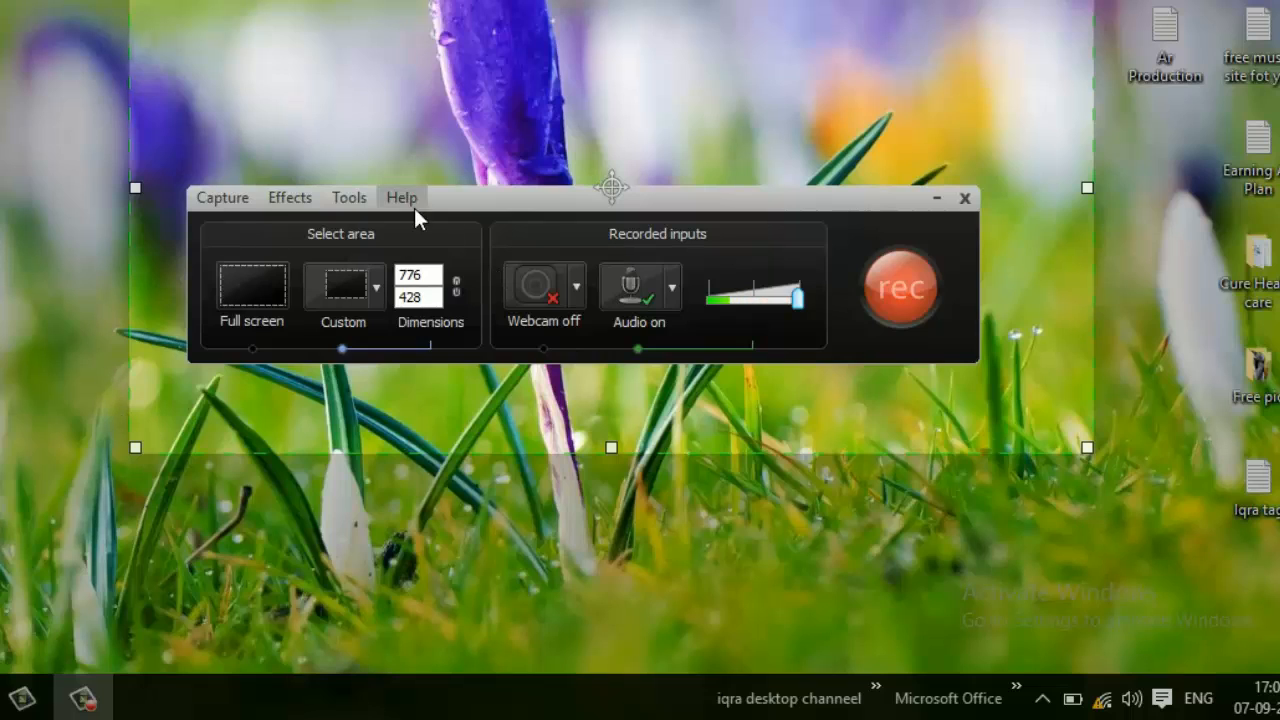
Step: Move the edges of the recording area outward until it spans about 1366 by 551 pixels
{"action": "left_click", "coordinate": [243, 201]}
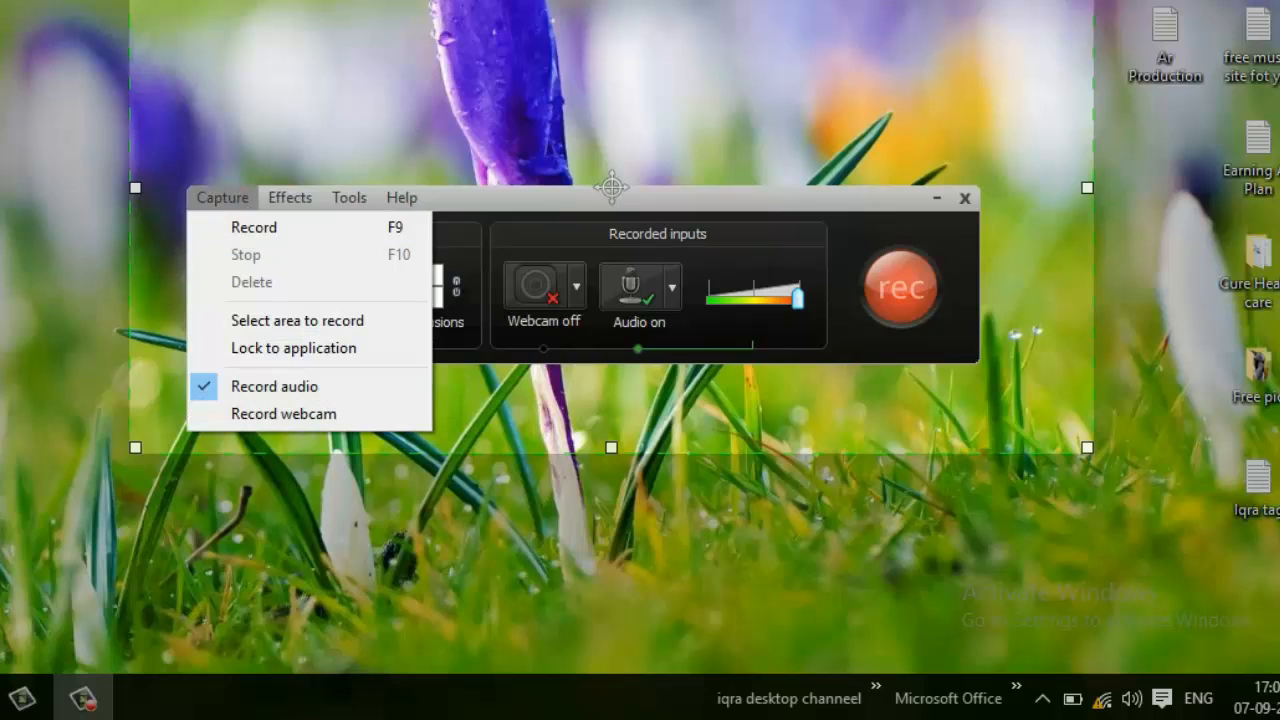
{"action": "left_click", "coordinate": [612, 186]}
{"action": "left_click_drag", "start_coordinate": [612, 186], "coordinate": [360, 111]}
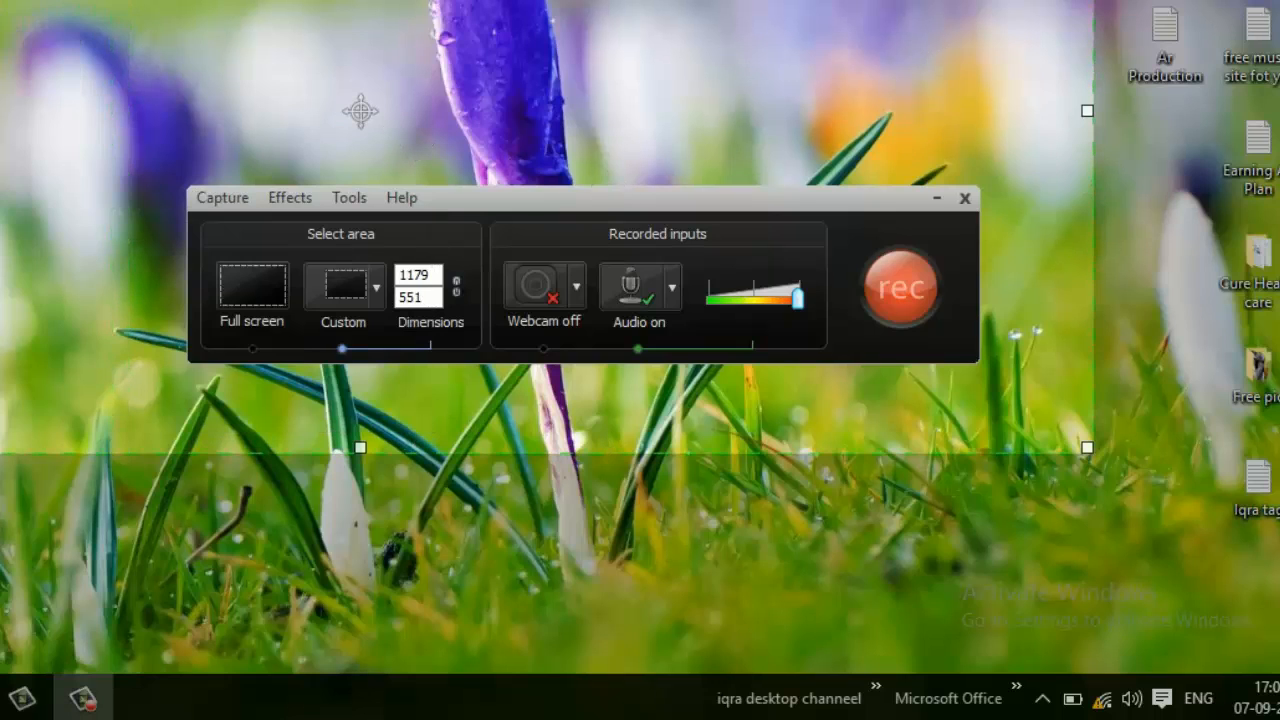
{"action": "left_click_drag", "start_coordinate": [1088, 108], "coordinate": [1279, 108]}
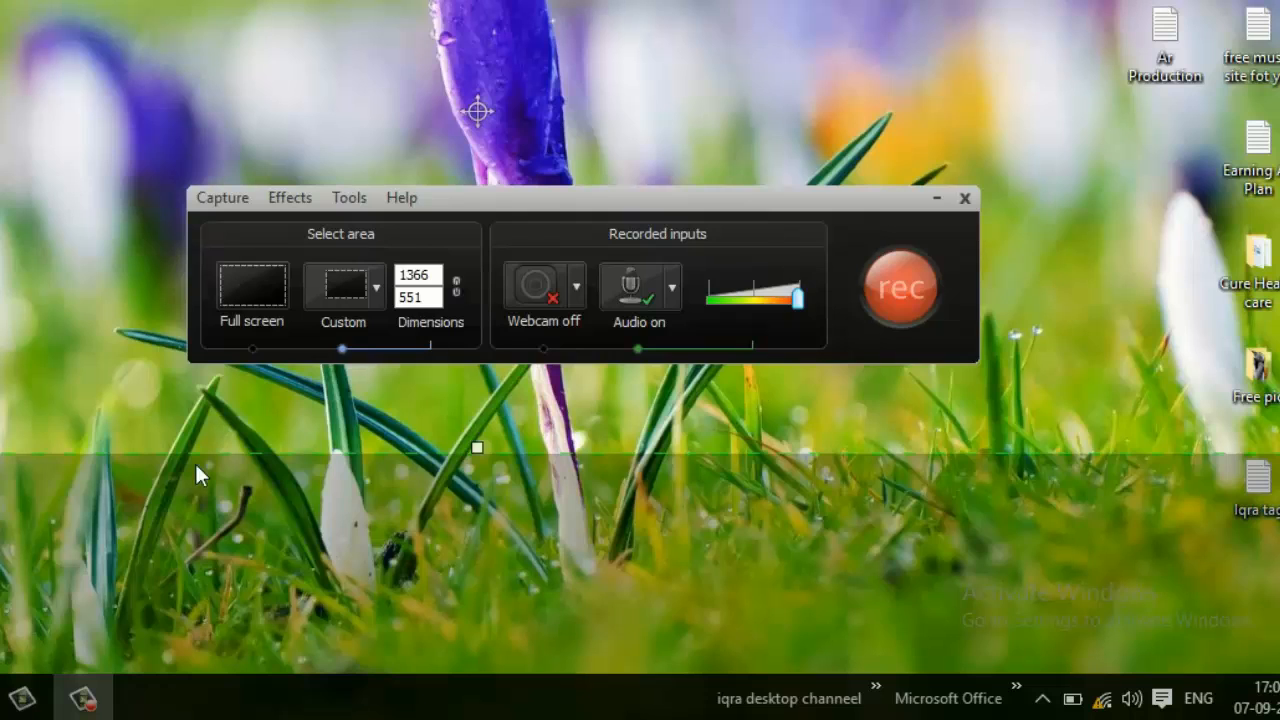
Step: Set the recording area to full screen and review the capture commands
{"action": "left_click", "coordinate": [241, 282]}
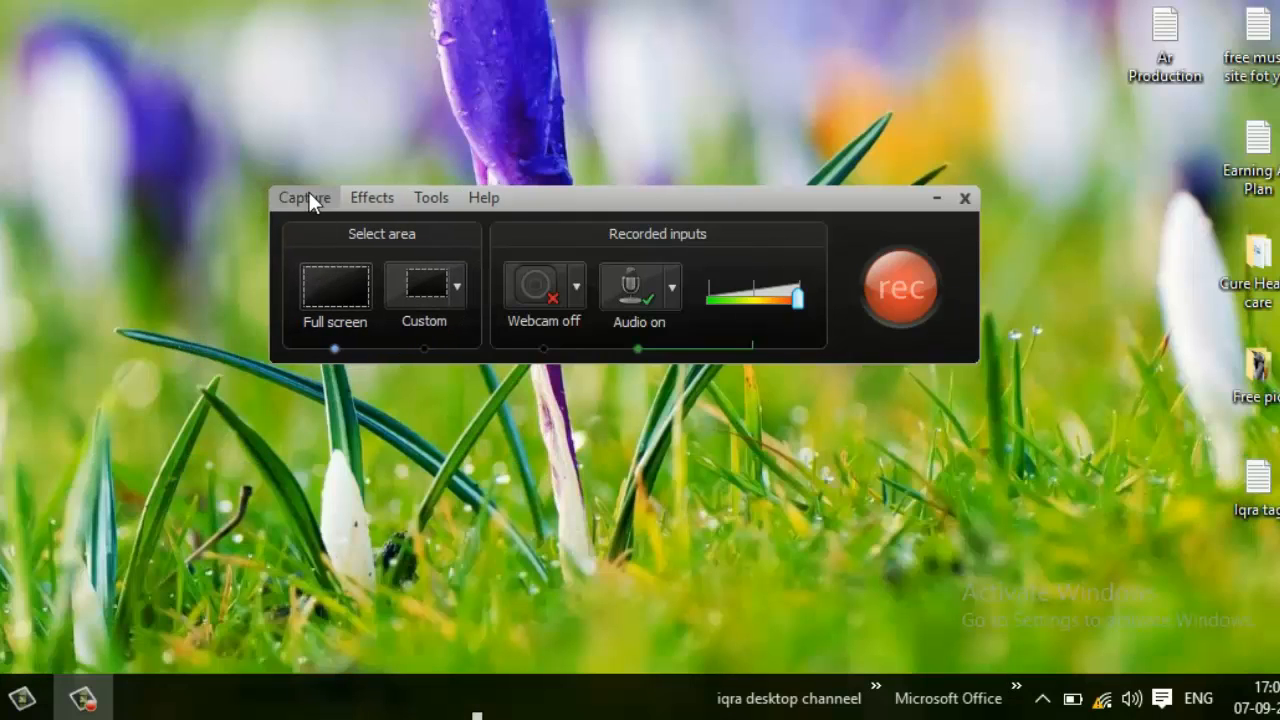
{"action": "left_click", "coordinate": [309, 199]}
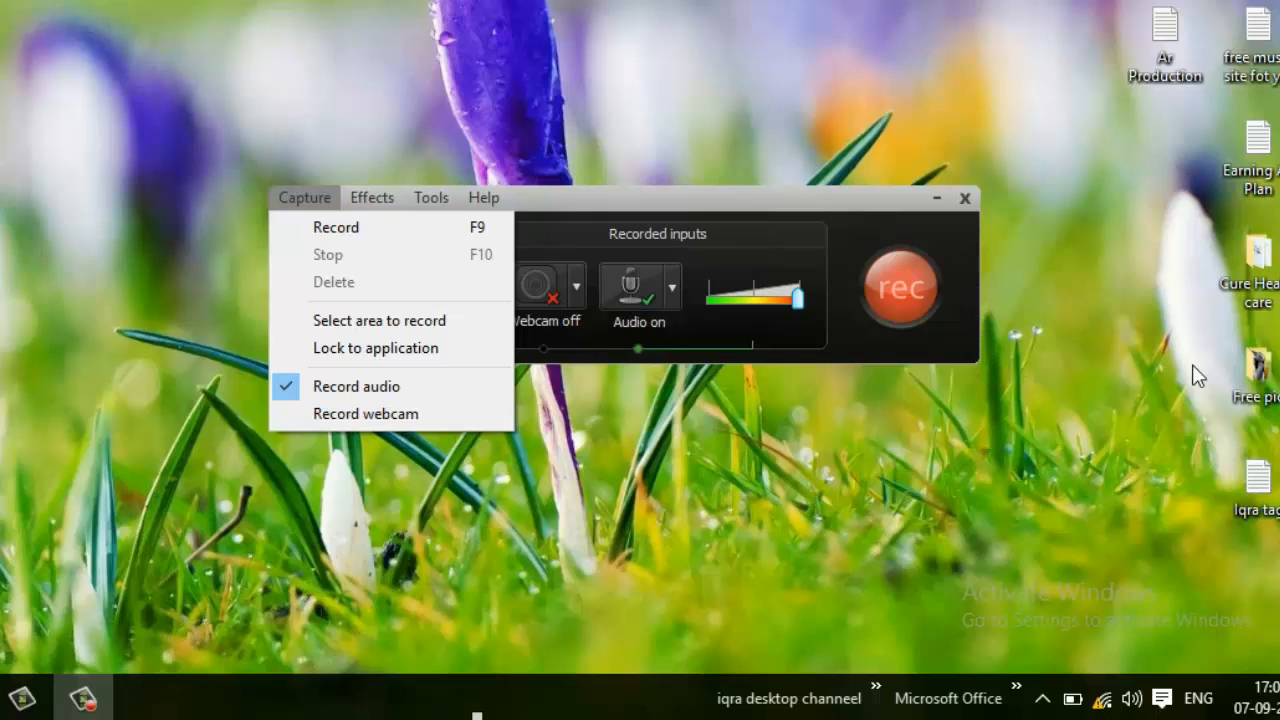
{"action": "left_click", "coordinate": [368, 197]}
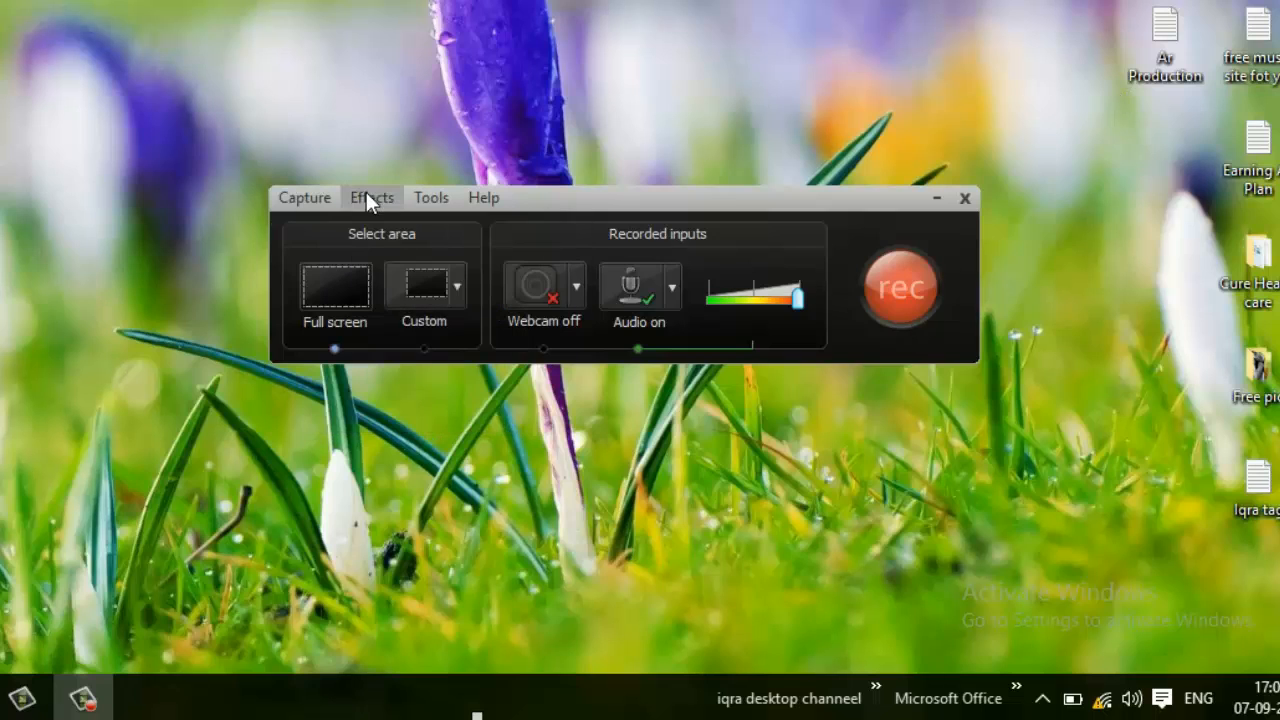
Step: Turn off the mouse click sounds effect in the recorder
{"action": "left_click", "coordinate": [366, 197]}
{"action": "mouse_move", "coordinate": [392, 230]}
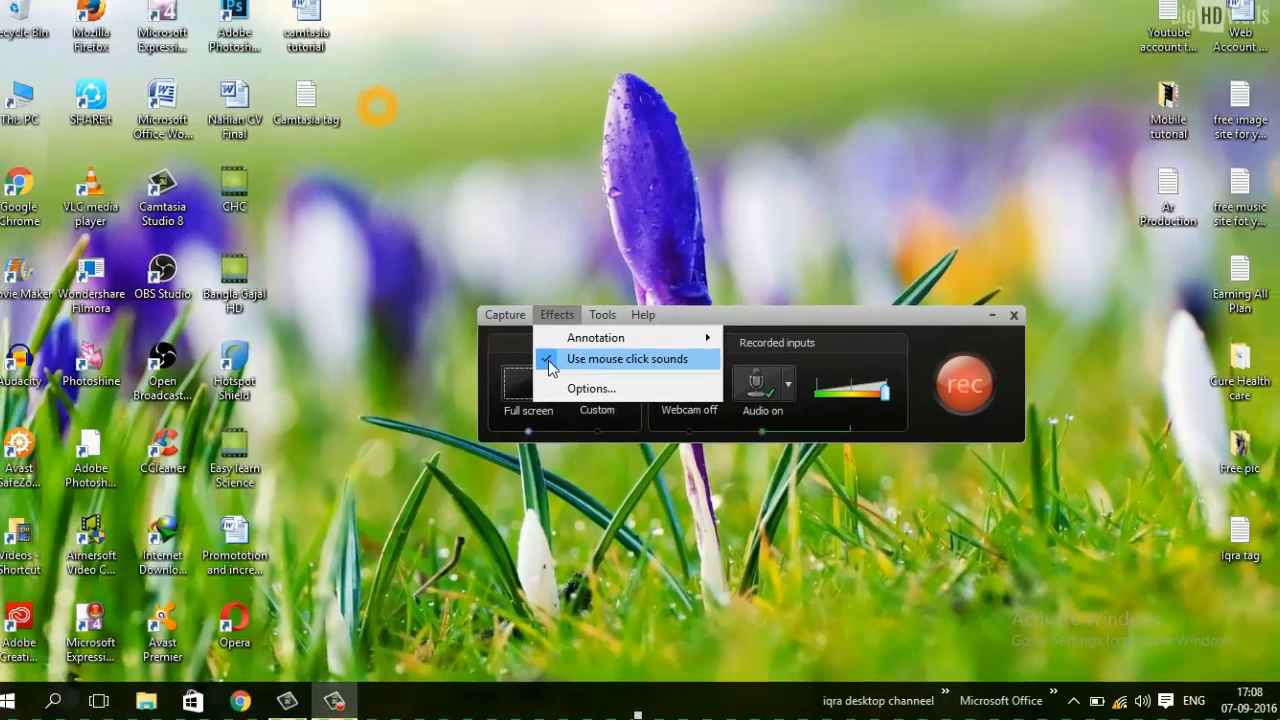
{"action": "left_click", "coordinate": [375, 265]}
Step: Open the recorder's effects options and raise the mouse click sound volume to about four fifths of its range
{"action": "left_click", "coordinate": [560, 320]}
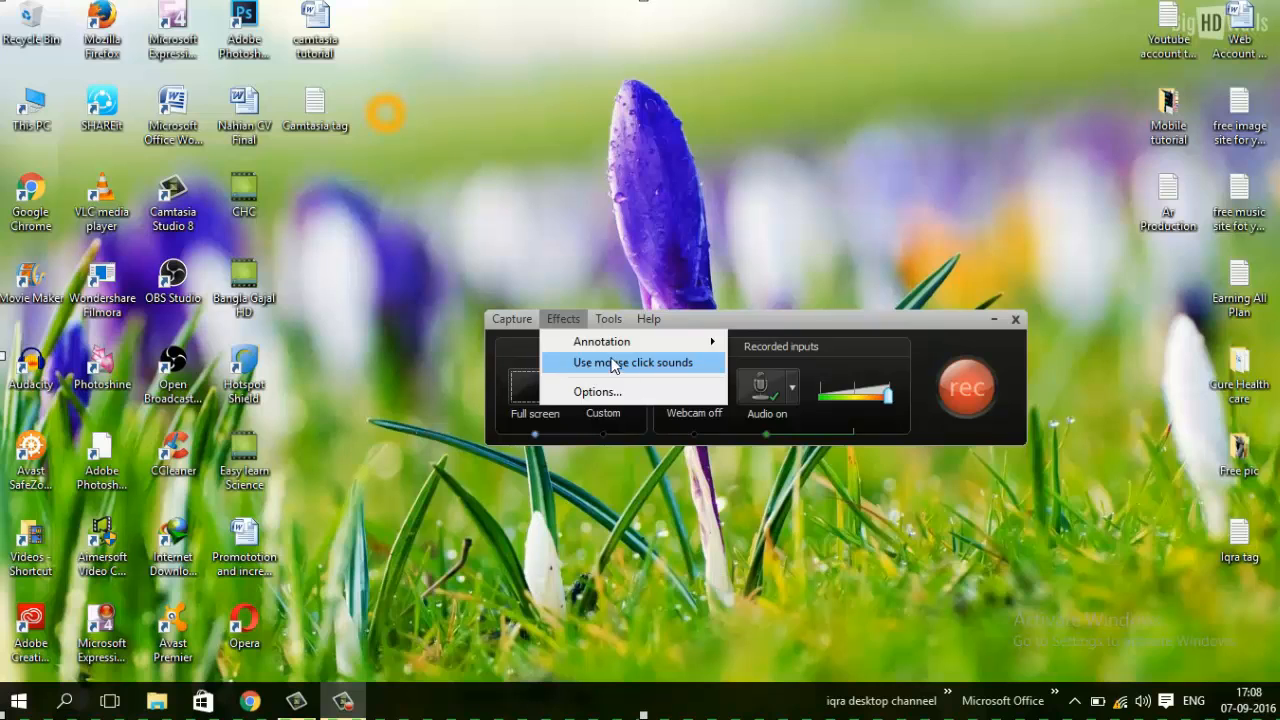
{"action": "left_click", "coordinate": [605, 393]}
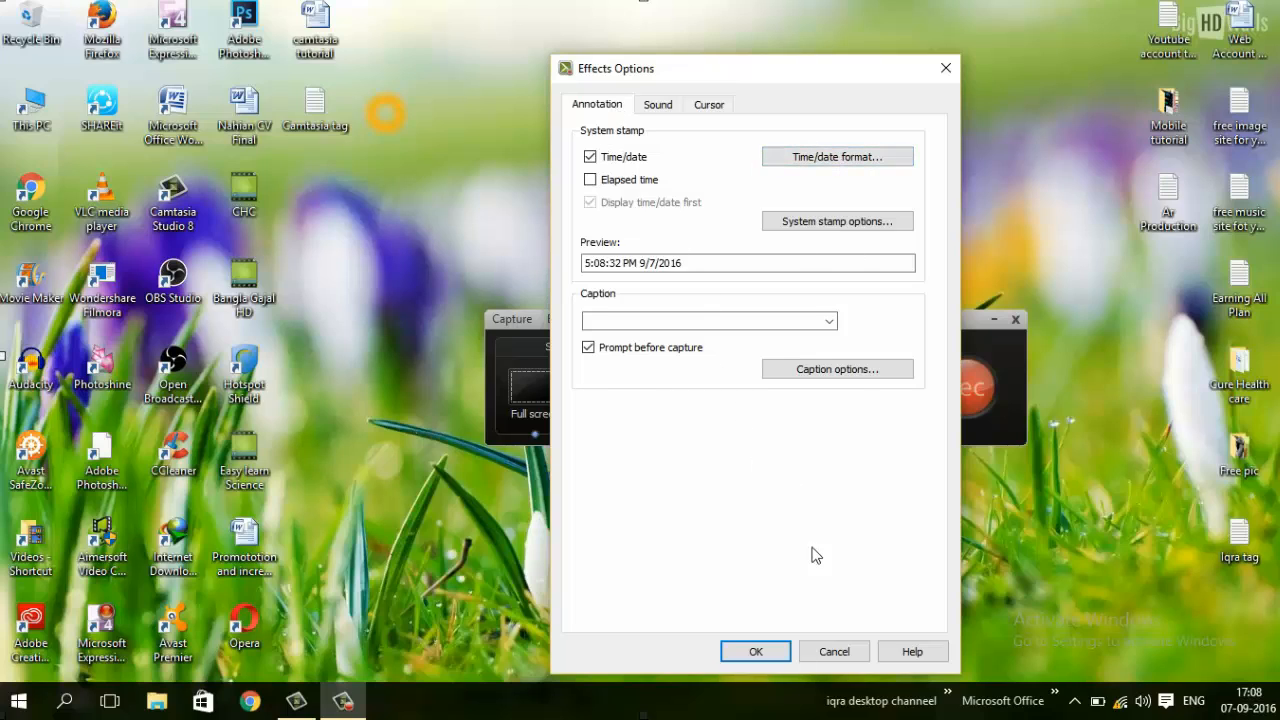
{"action": "left_click", "coordinate": [664, 108]}
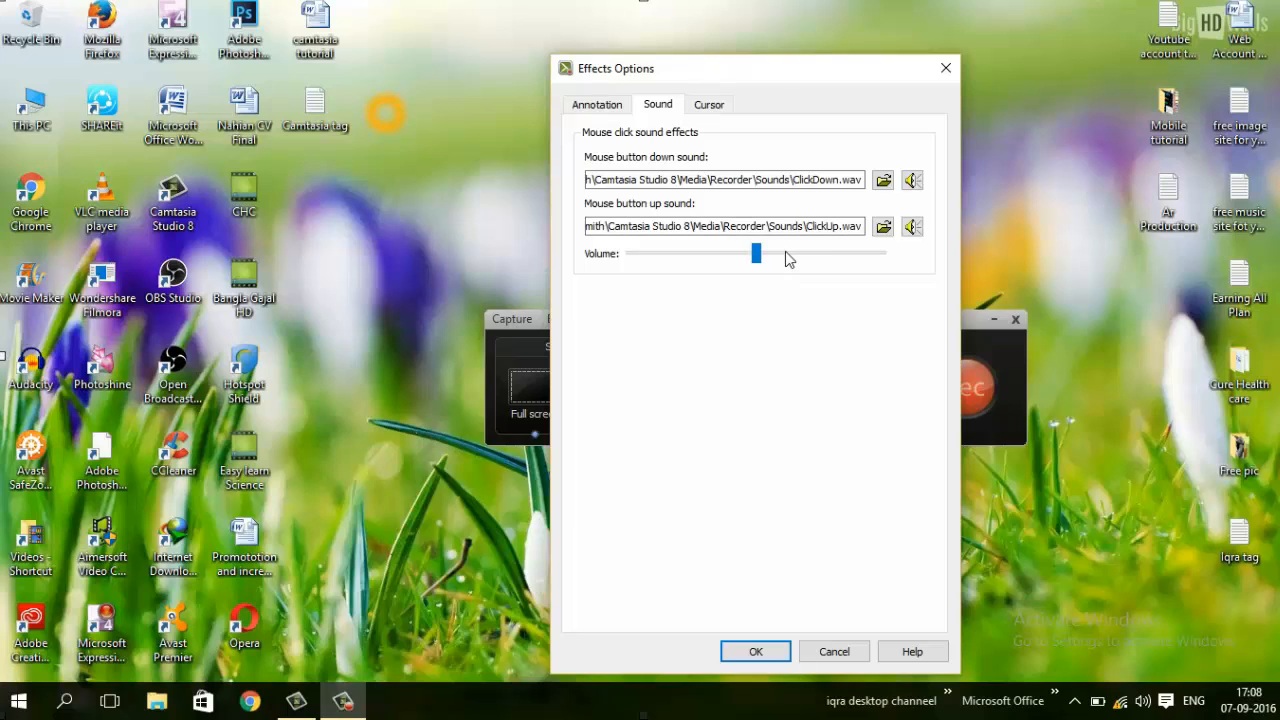
{"action": "left_click", "coordinate": [820, 255]}
{"action": "left_click", "coordinate": [714, 256]}
{"action": "left_click", "coordinate": [833, 260]}
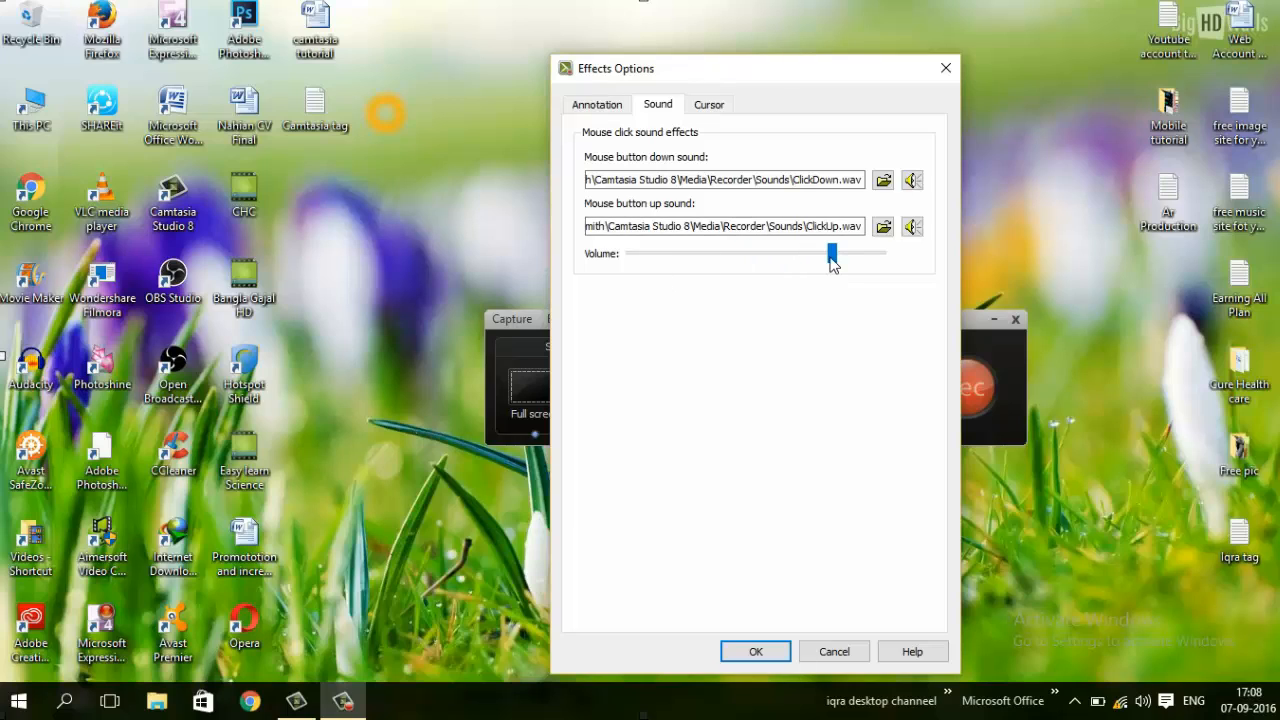
Step: Disable editable cursor effects, choose to use a cursor from file, and browse the Windows Cursors folder for one
{"action": "left_click", "coordinate": [712, 106]}
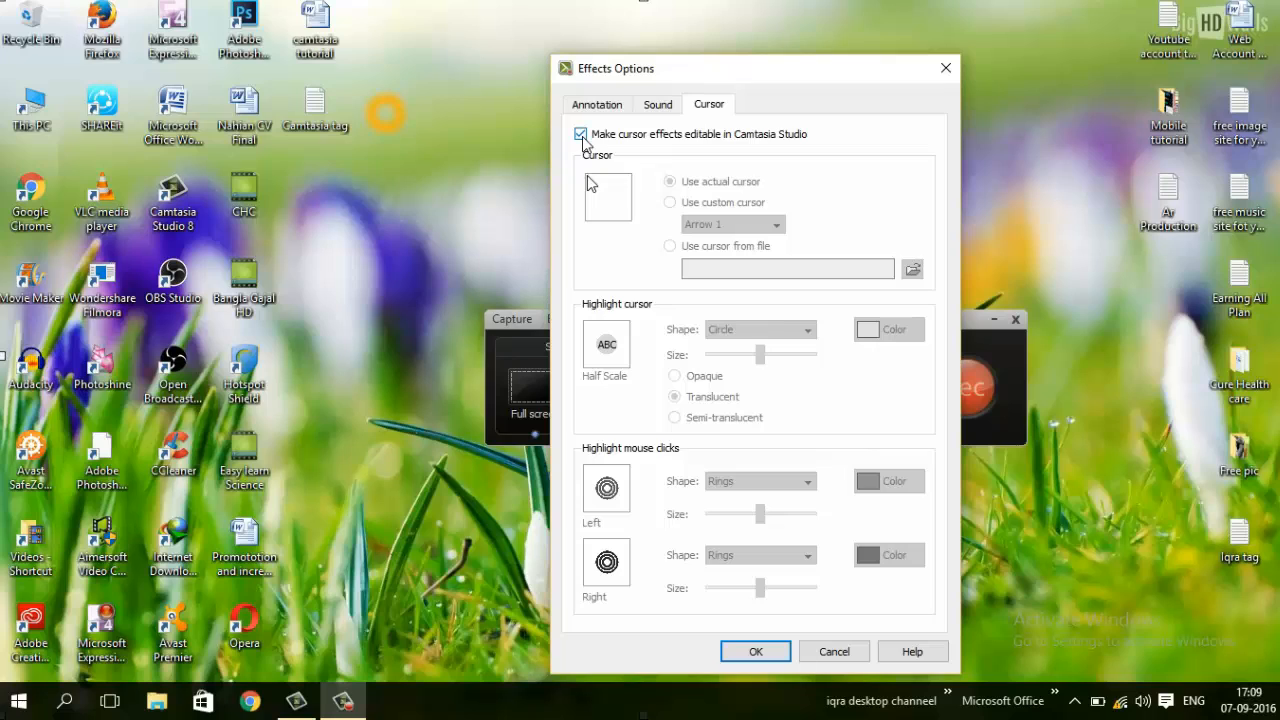
{"action": "left_click", "coordinate": [581, 135]}
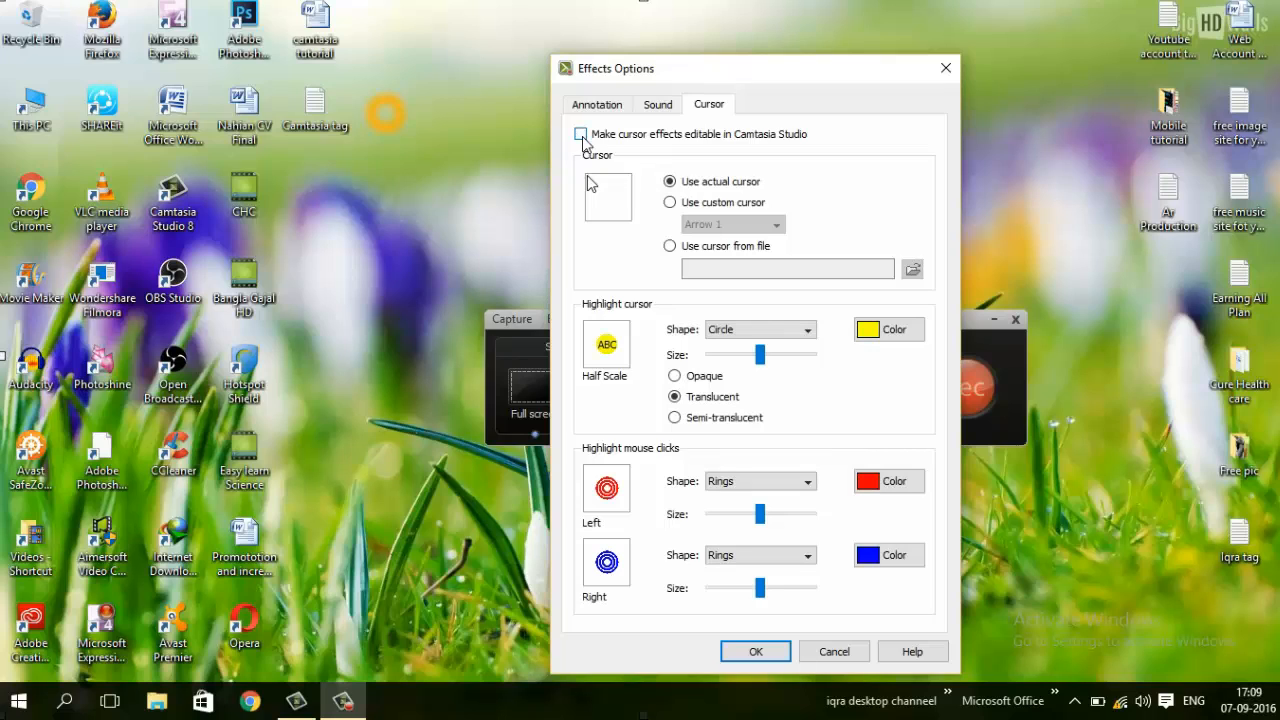
{"action": "left_click", "coordinate": [671, 248]}
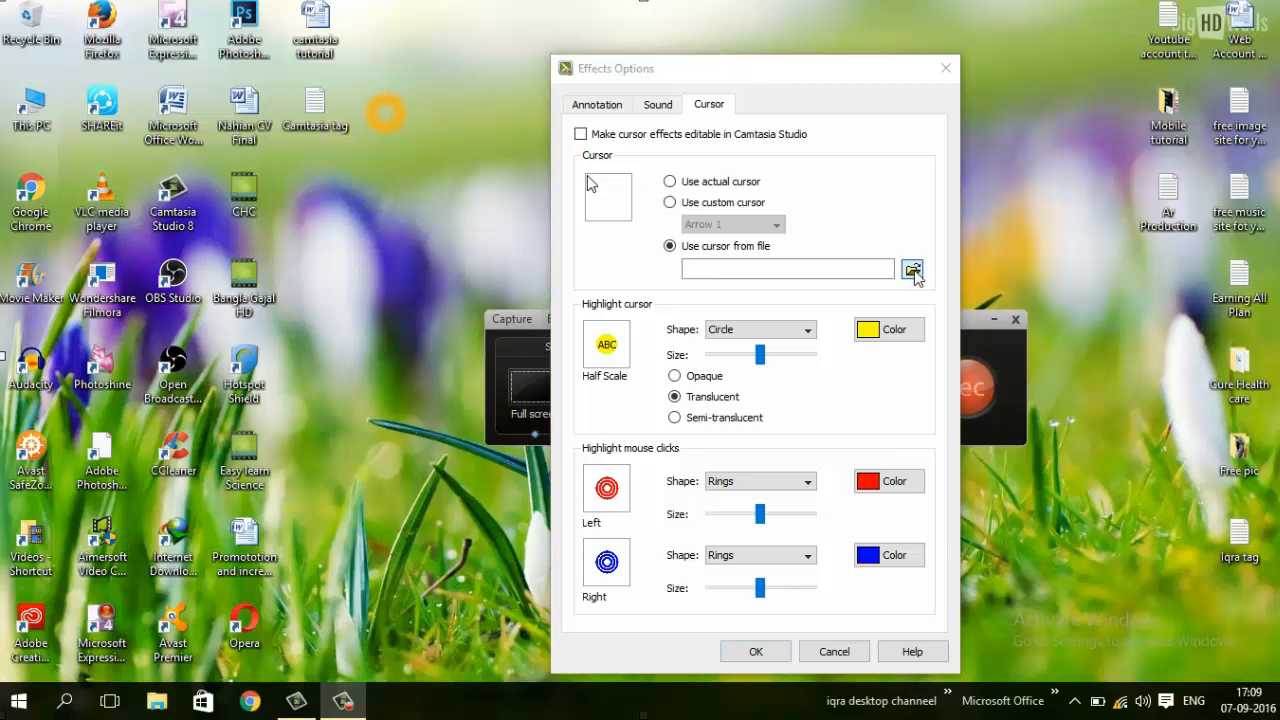
{"action": "left_click", "coordinate": [913, 271]}
{"action": "scroll", "coordinate": [790, 320], "scroll_direction": "down", "scroll_amount": 8}
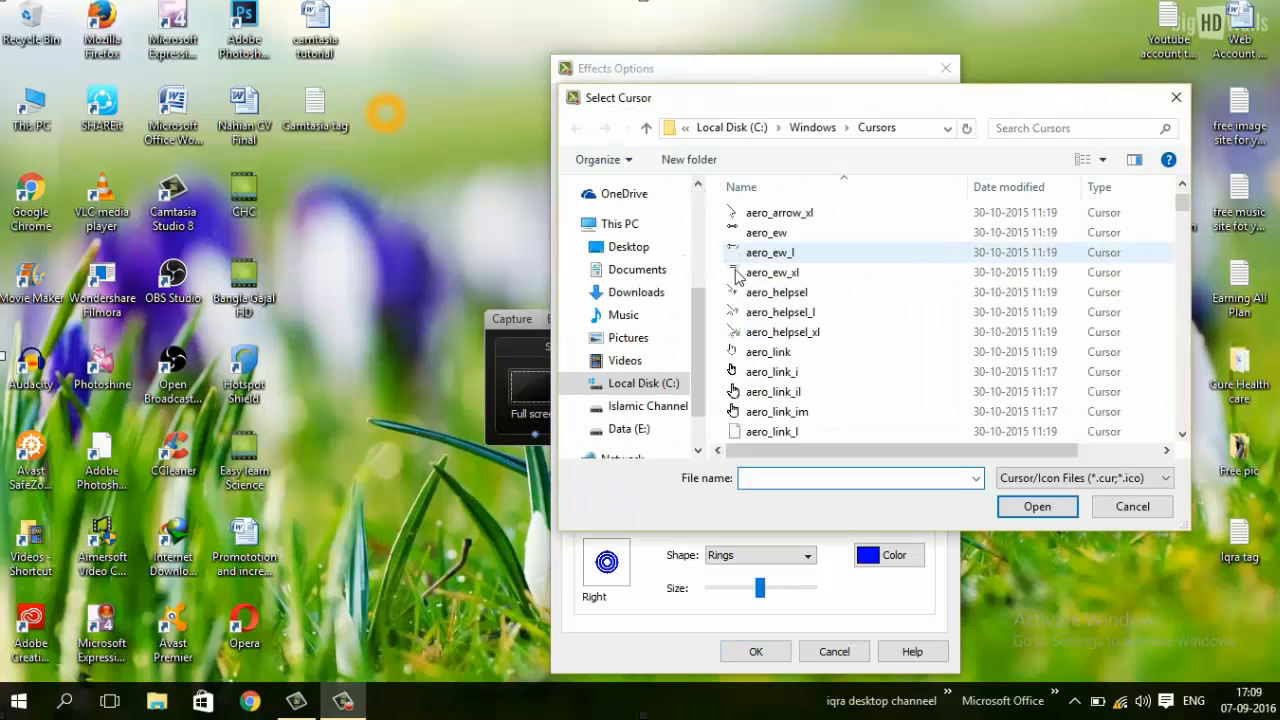
{"action": "scroll", "coordinate": [751, 280], "scroll_direction": "up", "scroll_amount": 6}
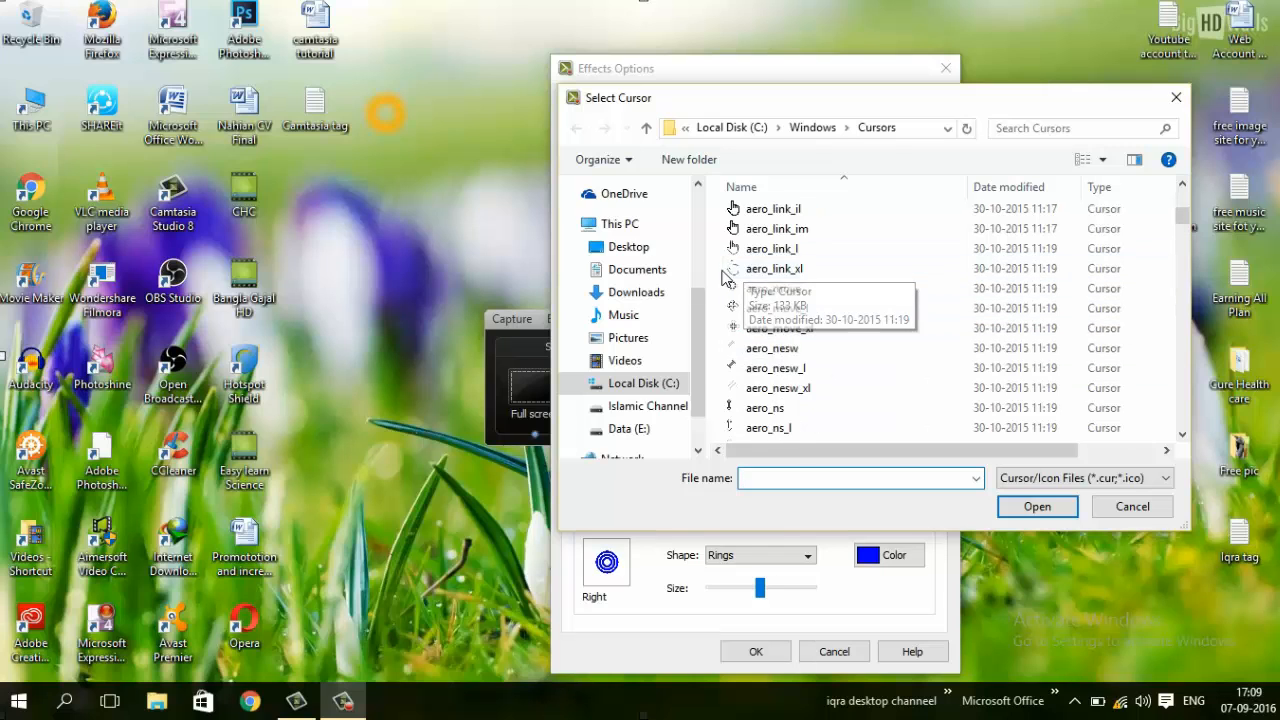
{"action": "scroll", "coordinate": [760, 300], "scroll_direction": "down", "scroll_amount": 6}
{"action": "scroll", "coordinate": [800, 394], "scroll_direction": "down", "scroll_amount": 13}
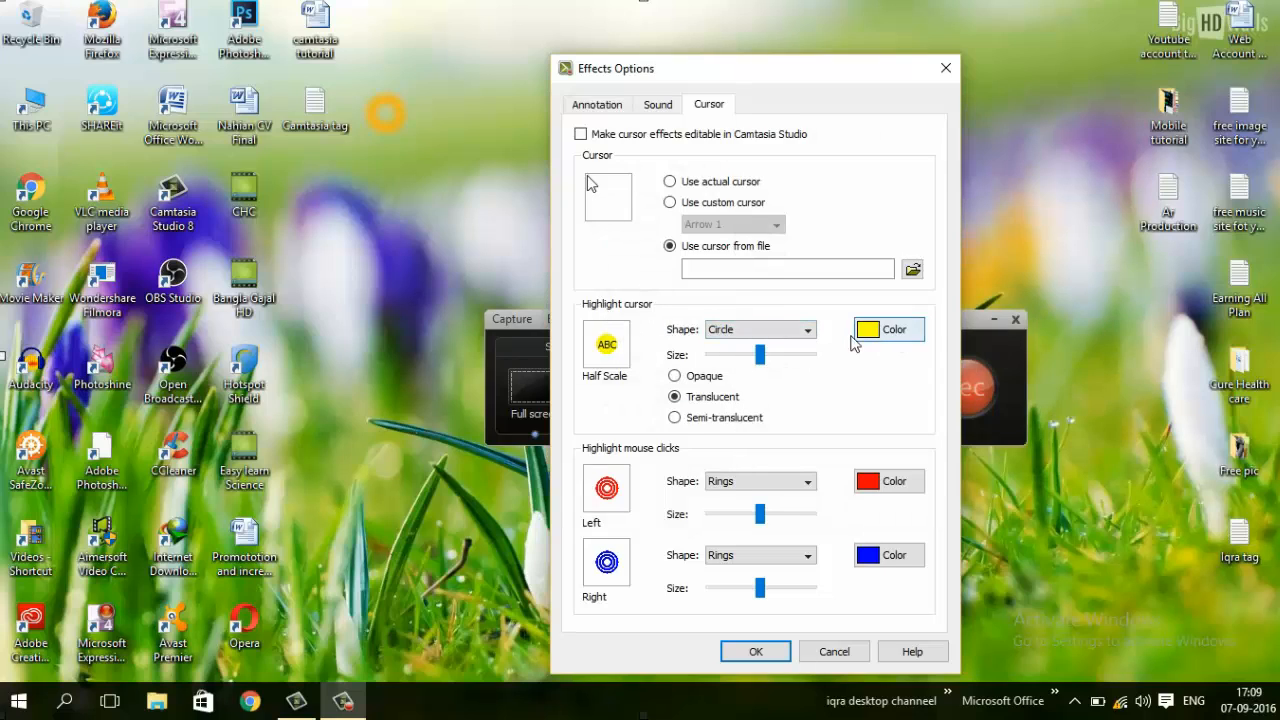
Step: Open the cursor highlight color choices, keep yellow, and discard the effects options
{"action": "left_click", "coordinate": [884, 336]}
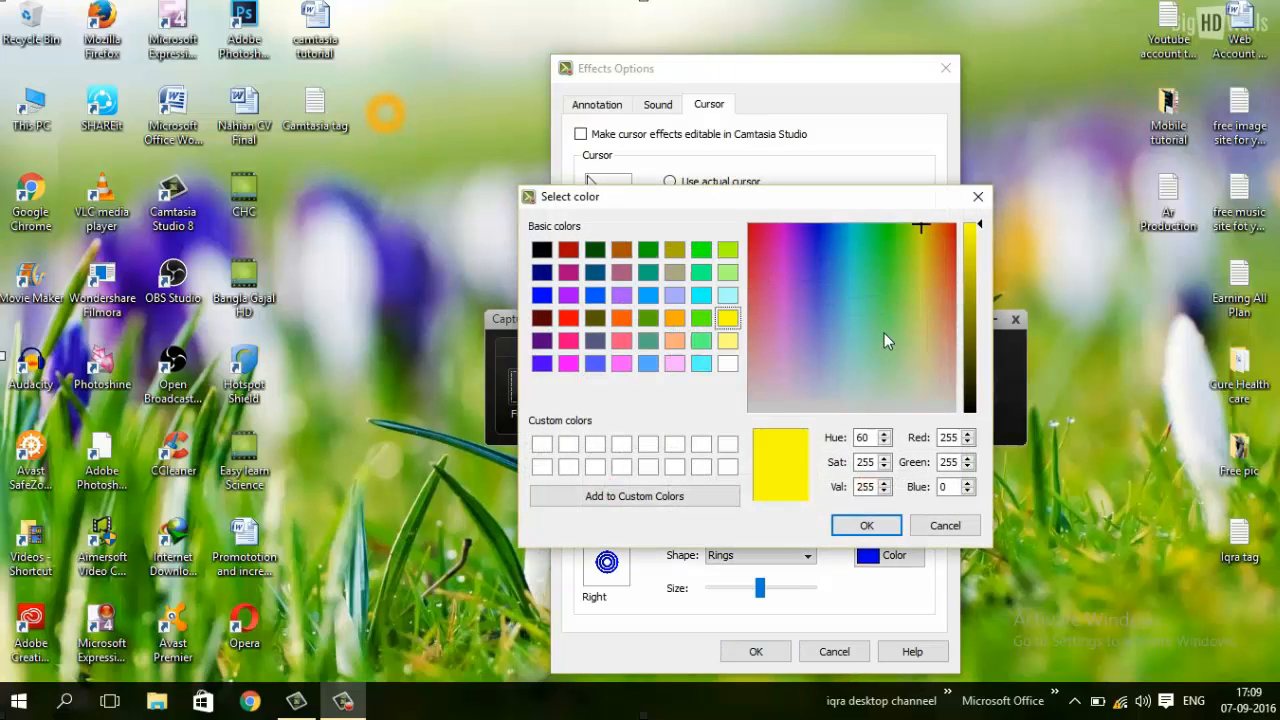
{"action": "left_click", "coordinate": [866, 525]}
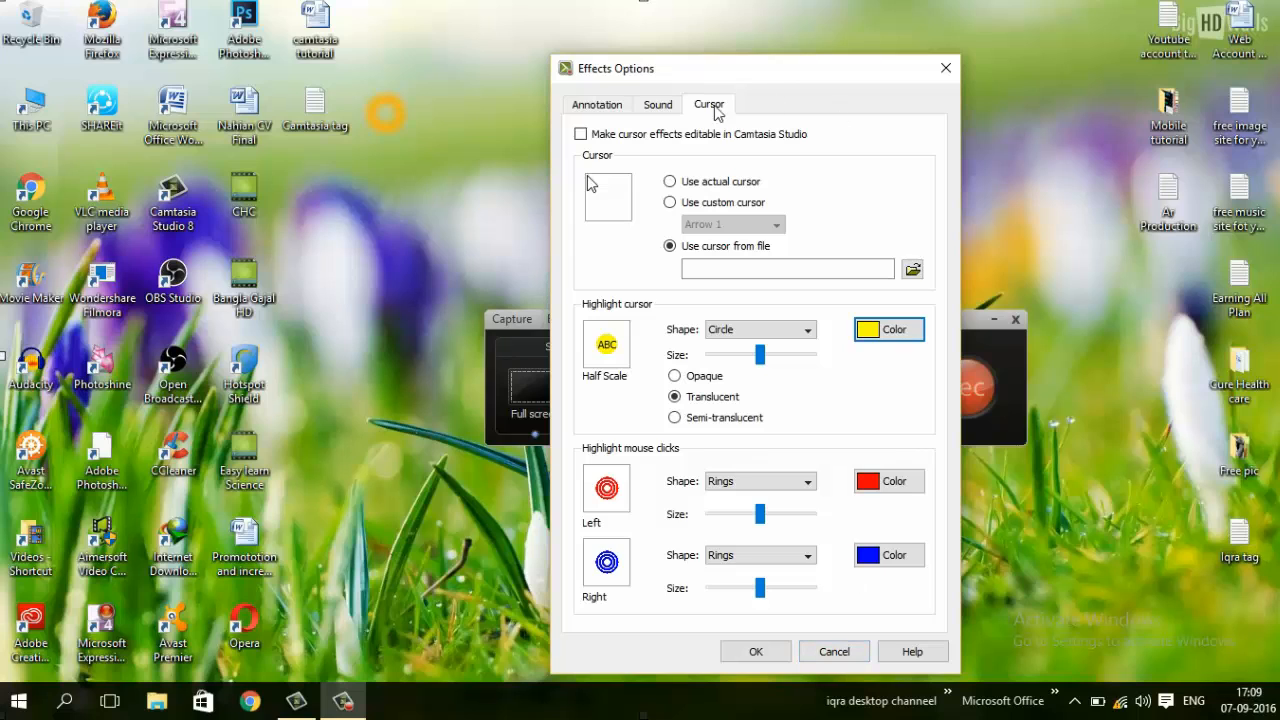
{"action": "left_click", "coordinate": [845, 652]}
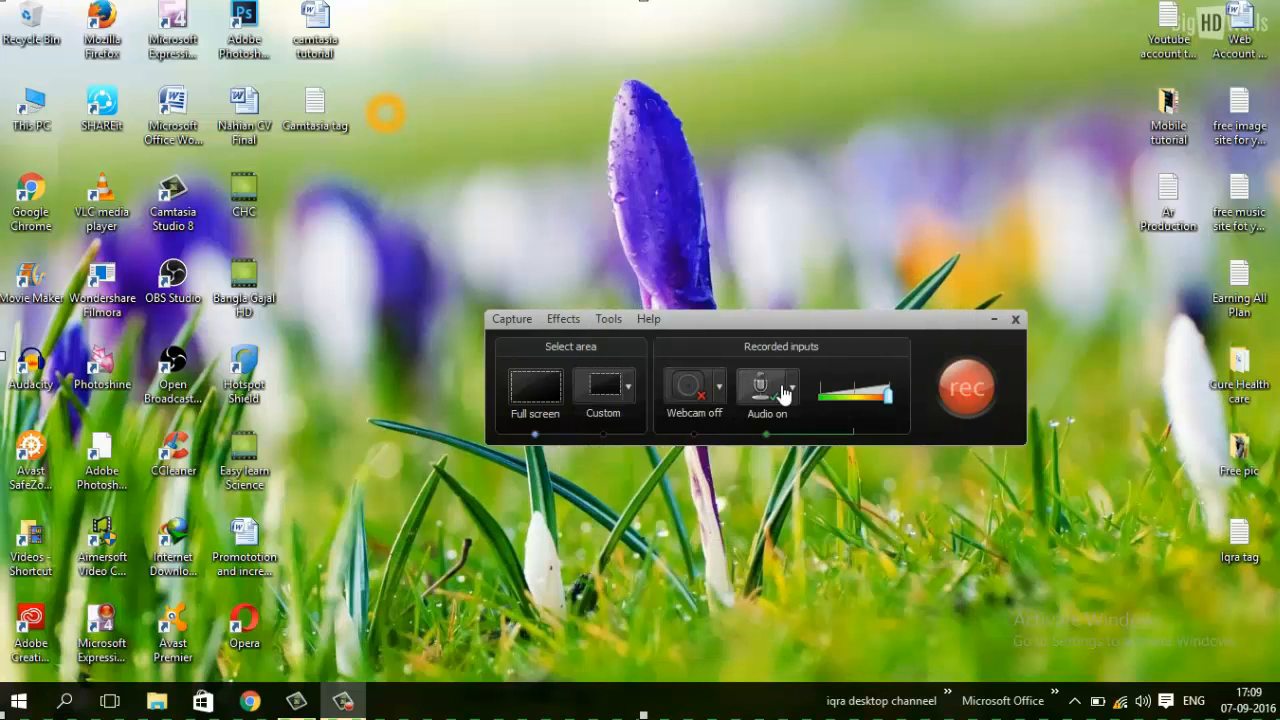
Step: Switch from the recorder to the Camtasia Studio editor and minimize the editor again
{"action": "left_click", "coordinate": [568, 318]}
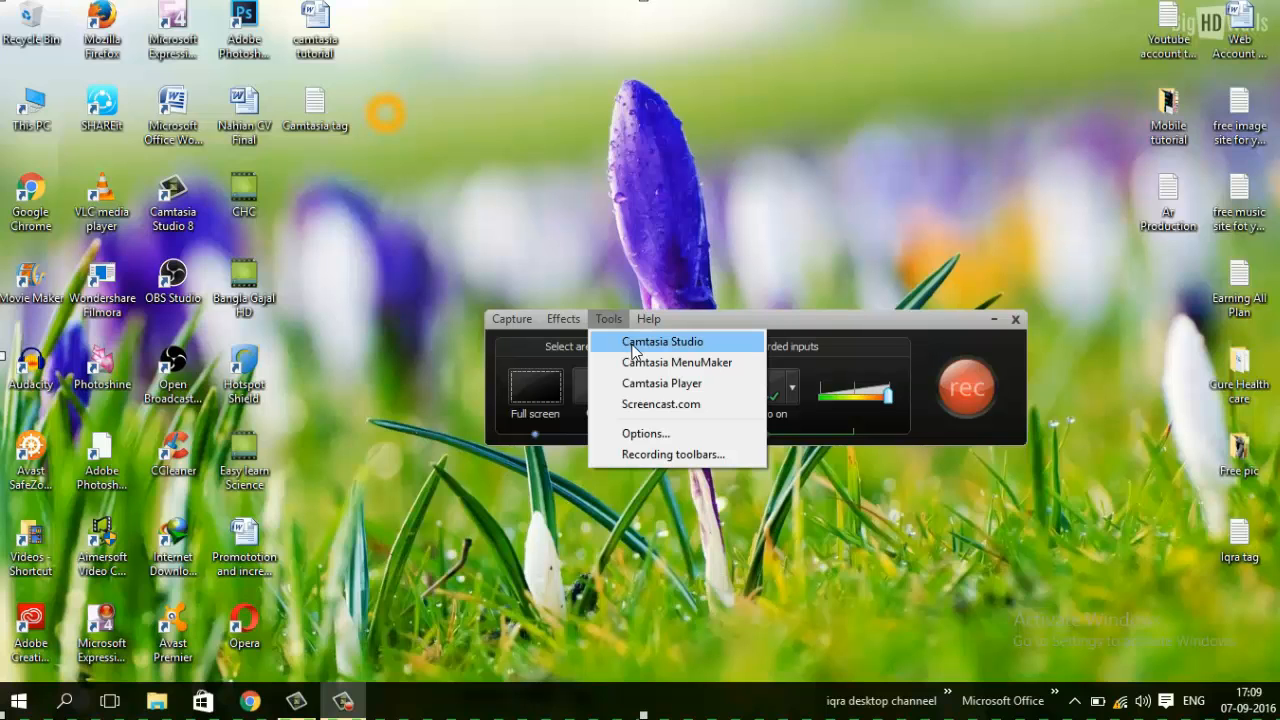
{"action": "left_click", "coordinate": [727, 347]}
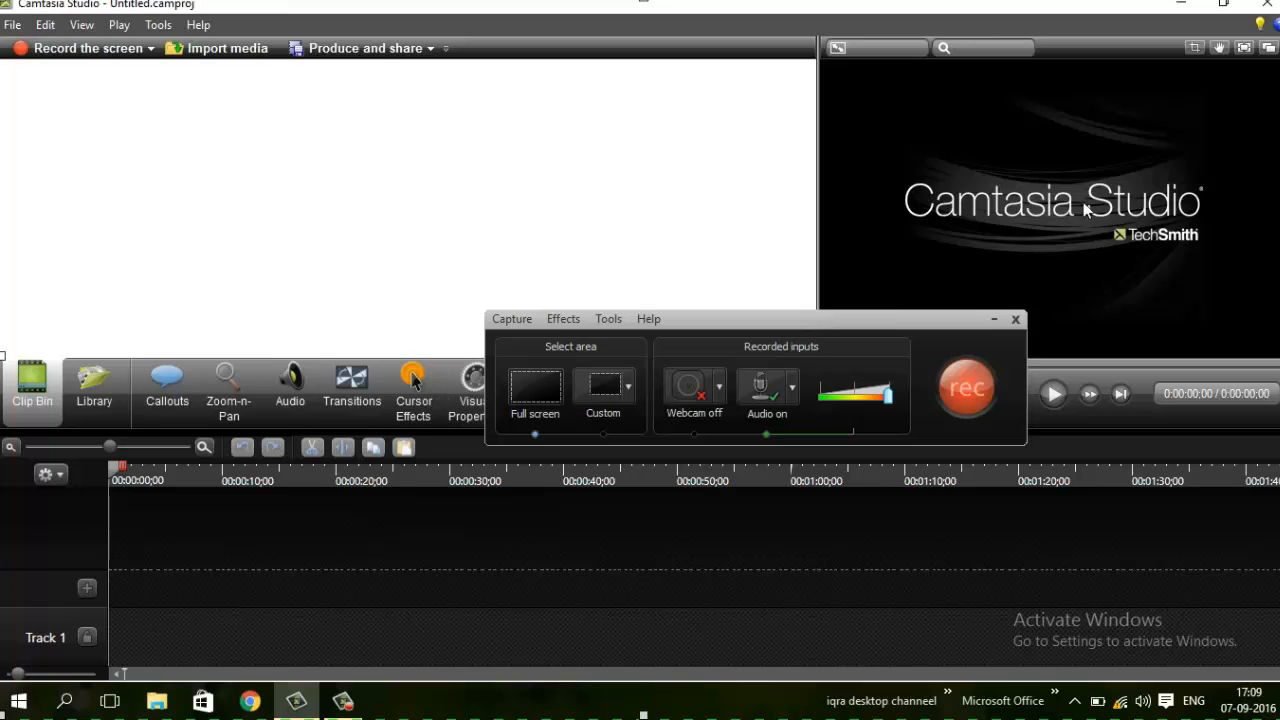
{"action": "left_click", "coordinate": [1178, 6]}
Step: Open the recorder's tools options and set the format recordings are saved in to .avi
{"action": "left_click", "coordinate": [603, 320]}
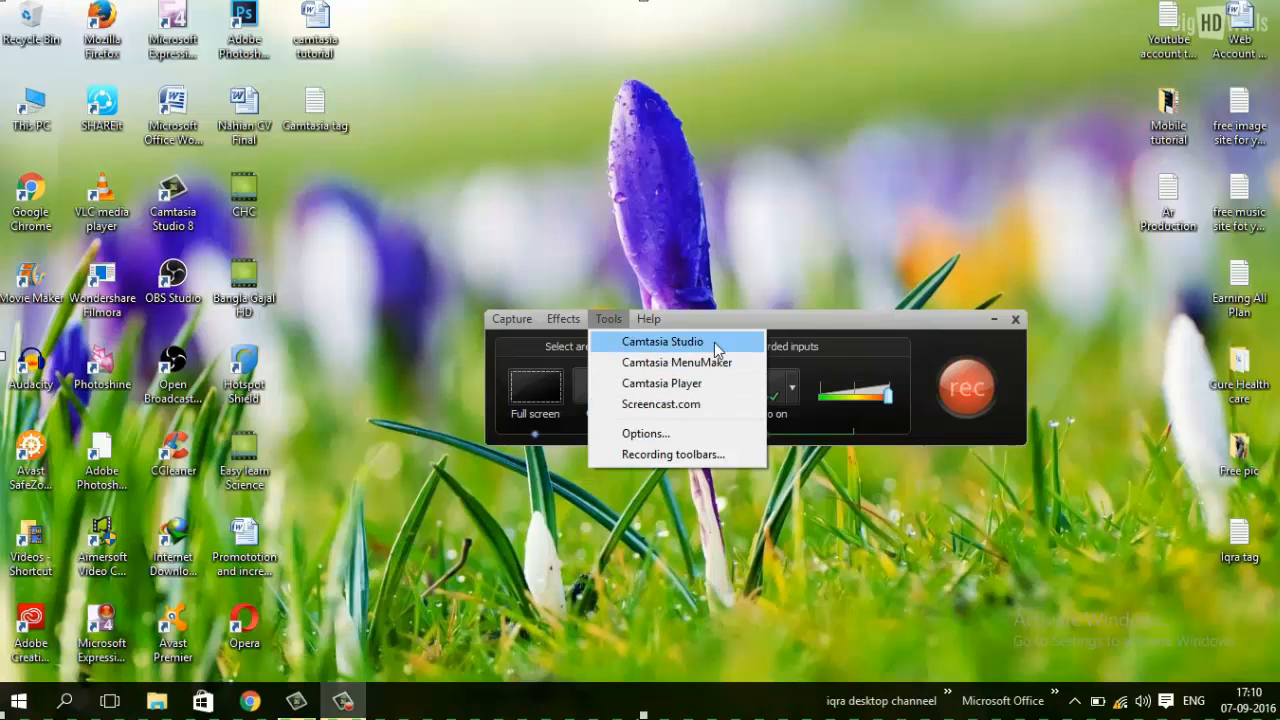
{"action": "left_click", "coordinate": [687, 437]}
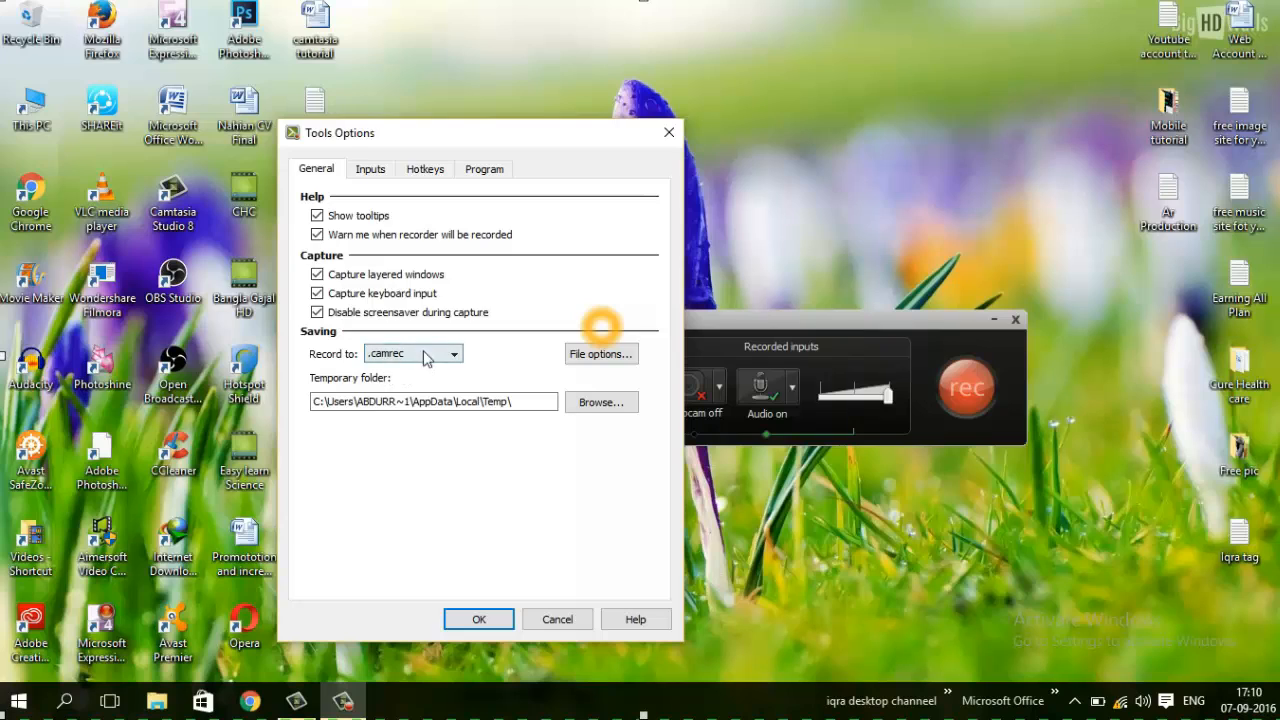
{"action": "left_click", "coordinate": [436, 356]}
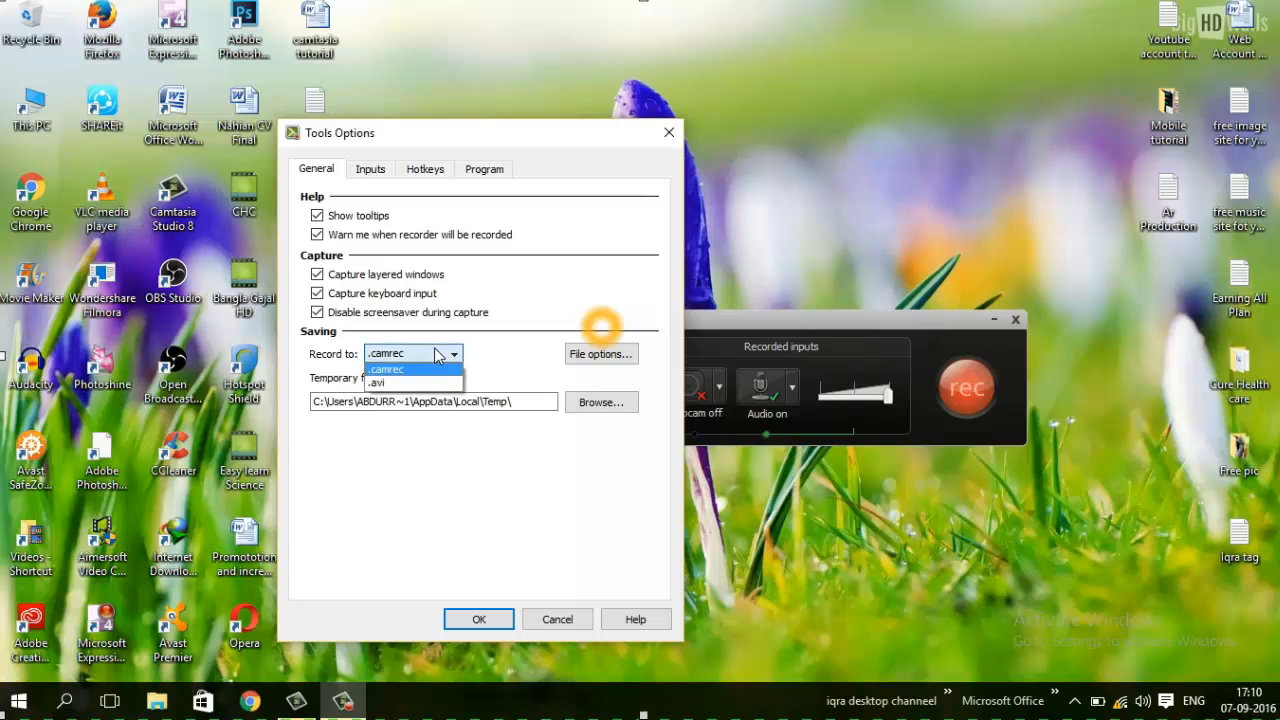
{"action": "left_click", "coordinate": [390, 387]}
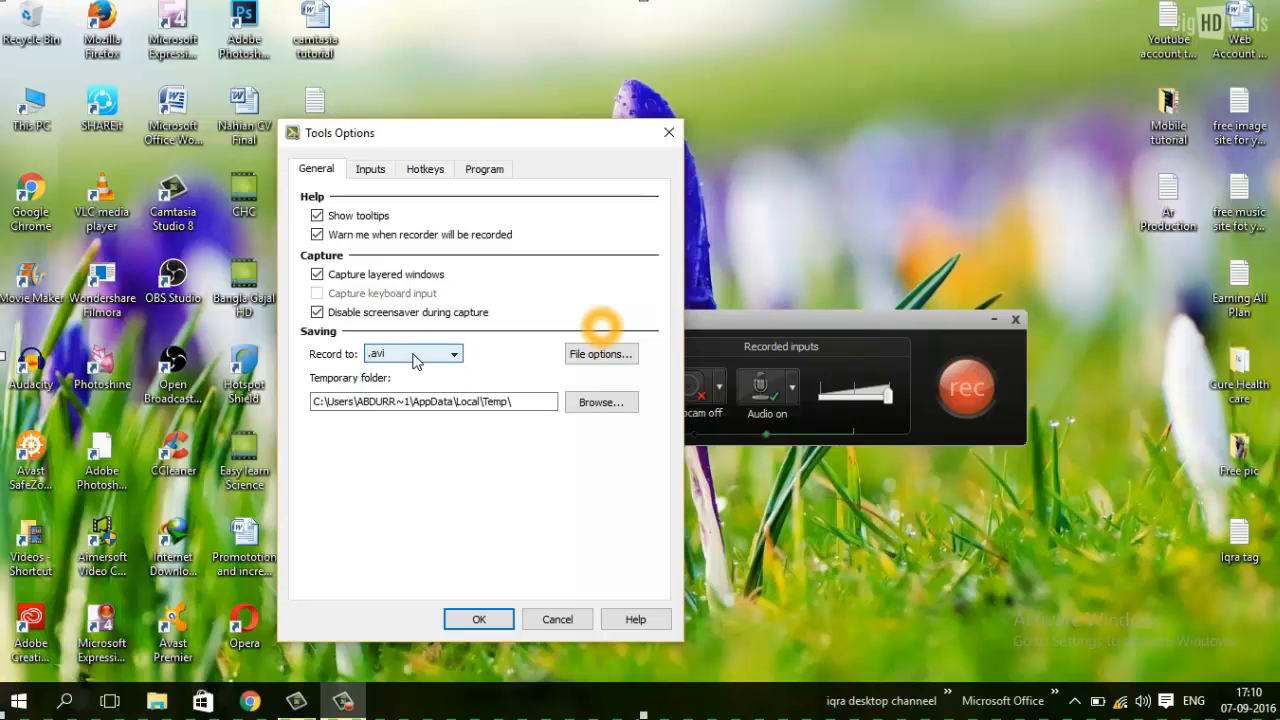
Step: Reopen the recording format choices, keep .avi at first, and set the format recordings are saved in to .camrec
{"action": "left_click", "coordinate": [422, 355]}
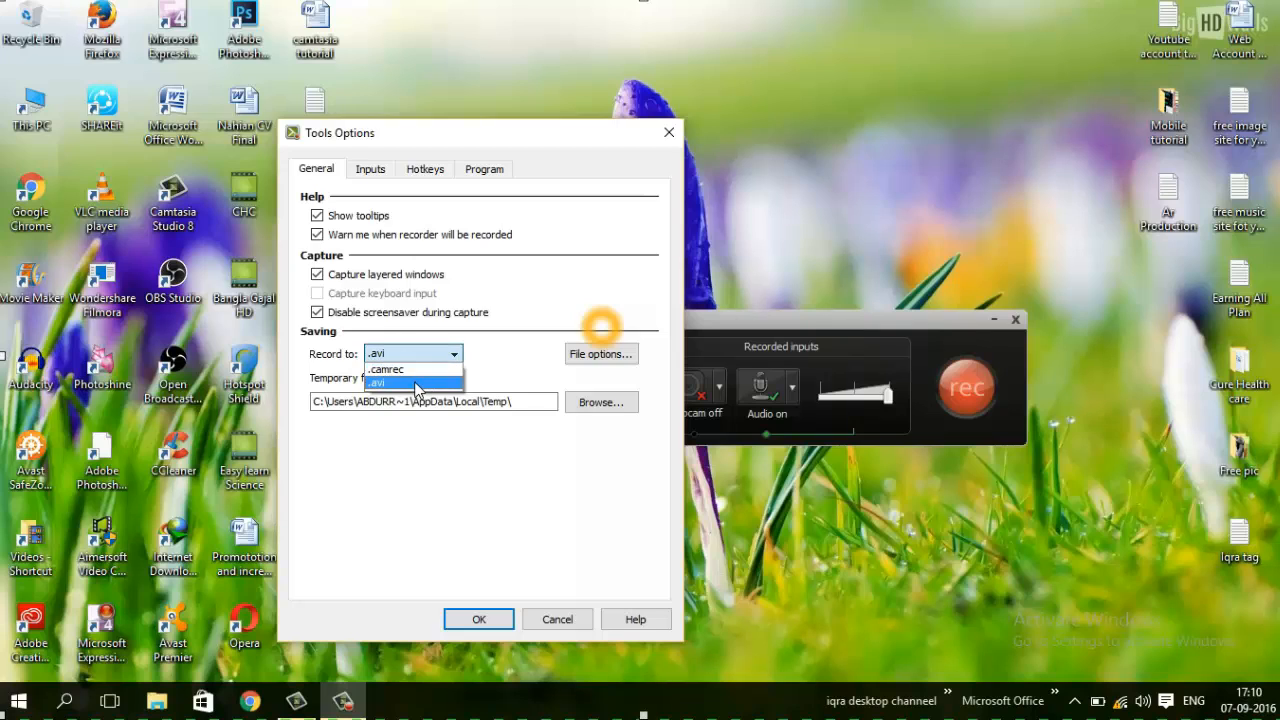
{"action": "left_click", "coordinate": [417, 386]}
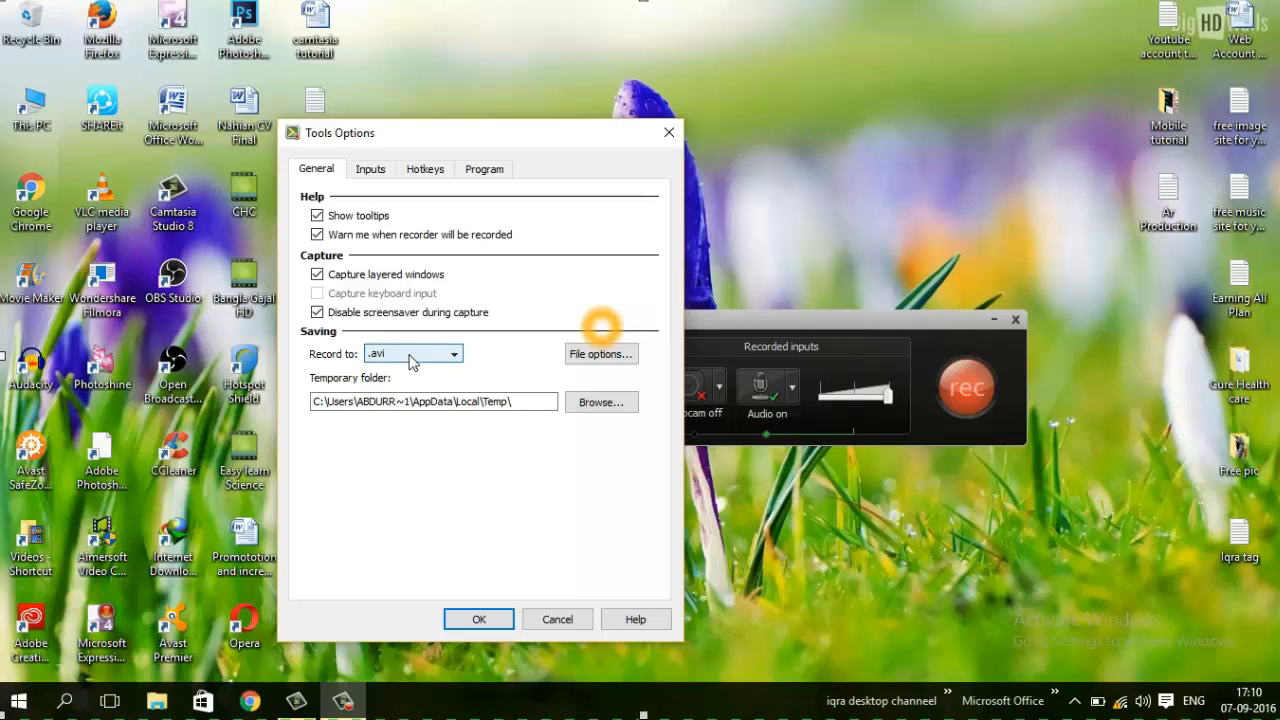
{"action": "left_click", "coordinate": [450, 353]}
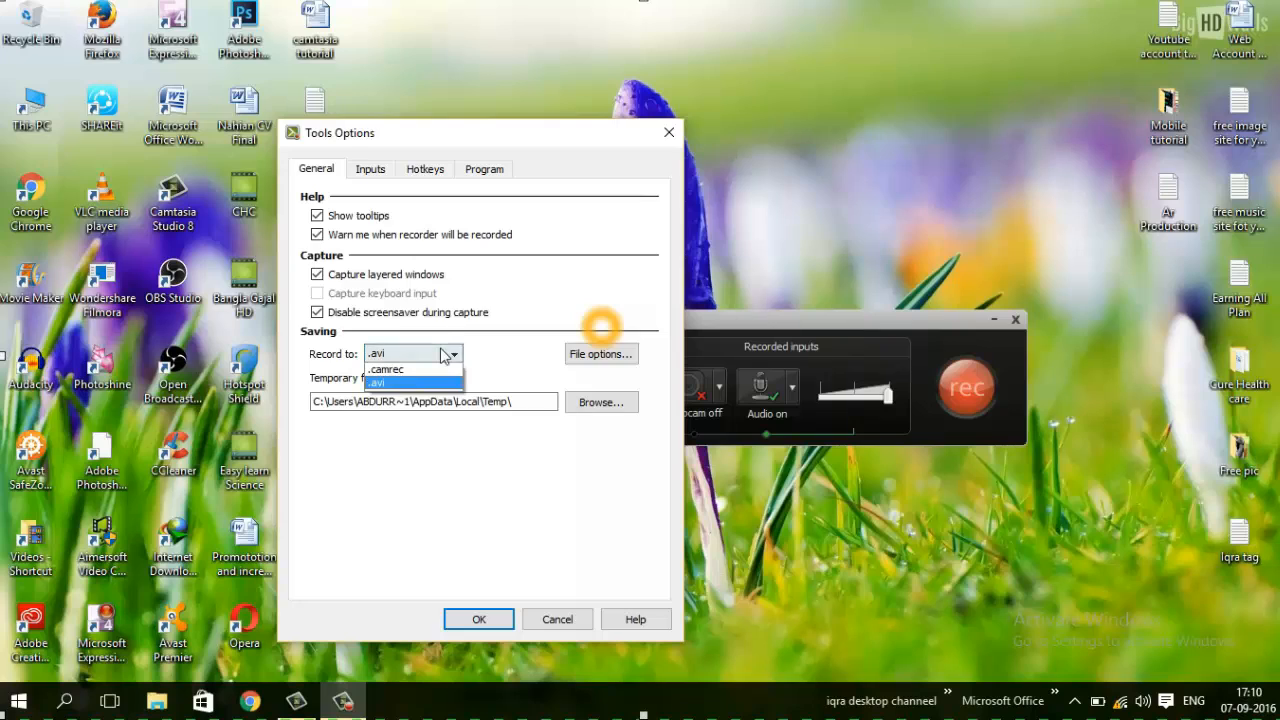
{"action": "left_click", "coordinate": [437, 371]}
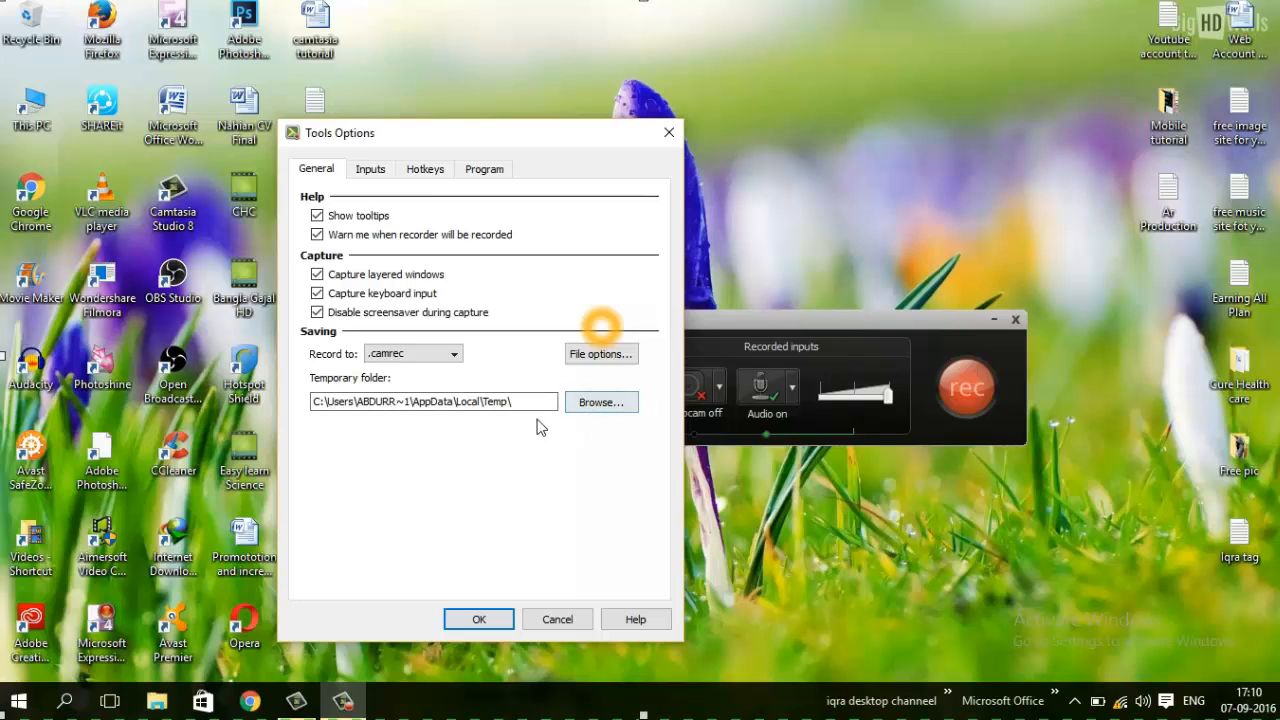
Step: Browse for a temporary recording folder and dismiss the folder selection without choosing one
{"action": "left_click", "coordinate": [601, 403]}
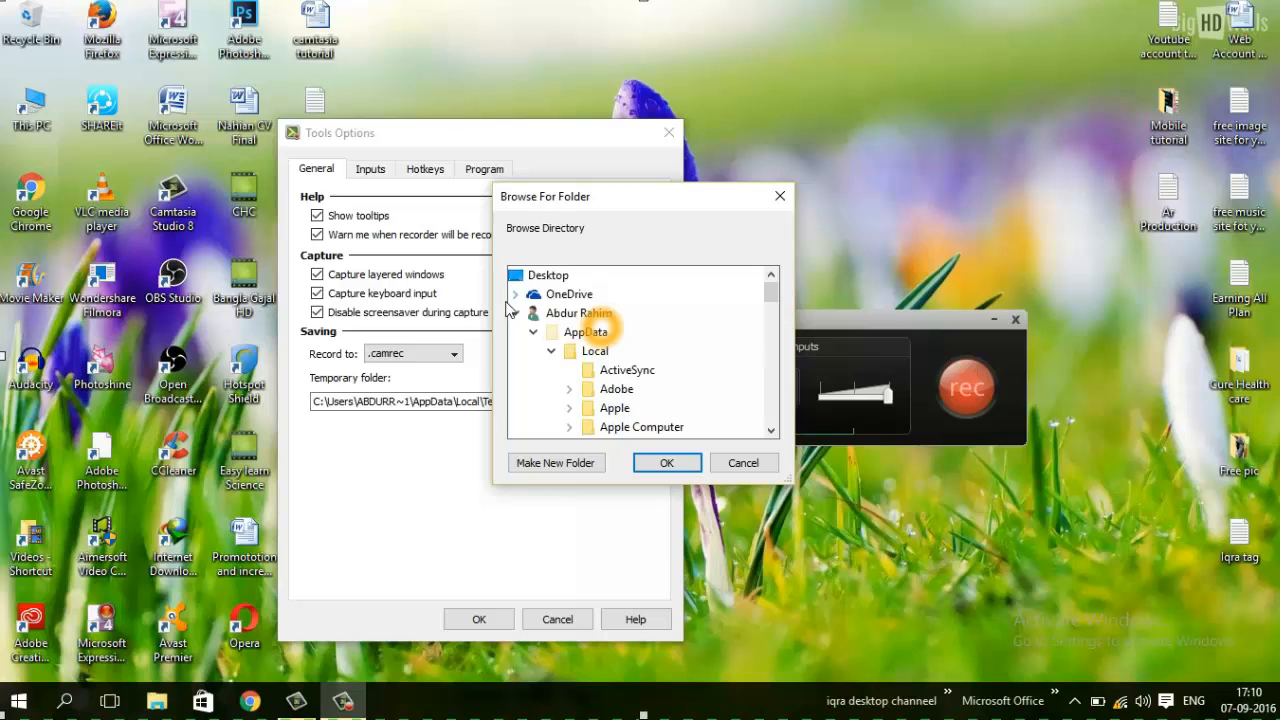
{"action": "left_click_drag", "start_coordinate": [635, 198], "coordinate": [597, 215]}
{"action": "left_click", "coordinate": [691, 482]}
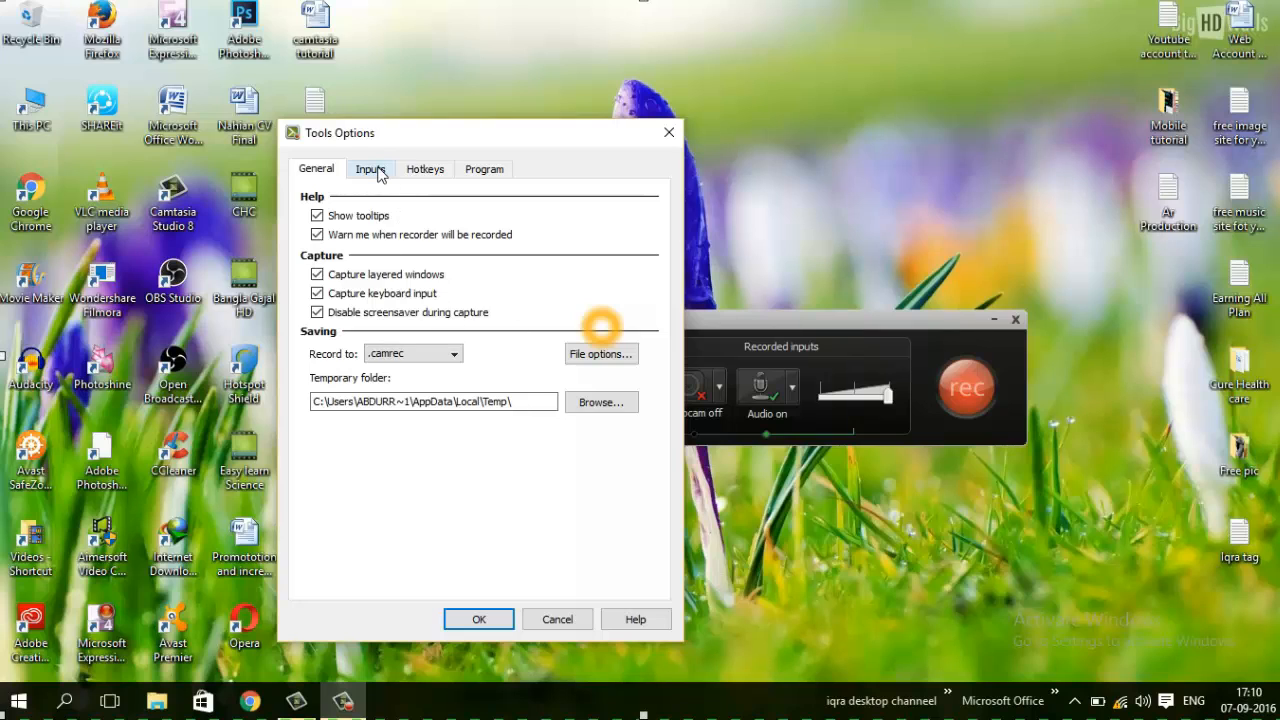
Step: Examine the screen capture frame rate choices and the available video compressors, leaving both settings as they are
{"action": "left_click", "coordinate": [377, 171]}
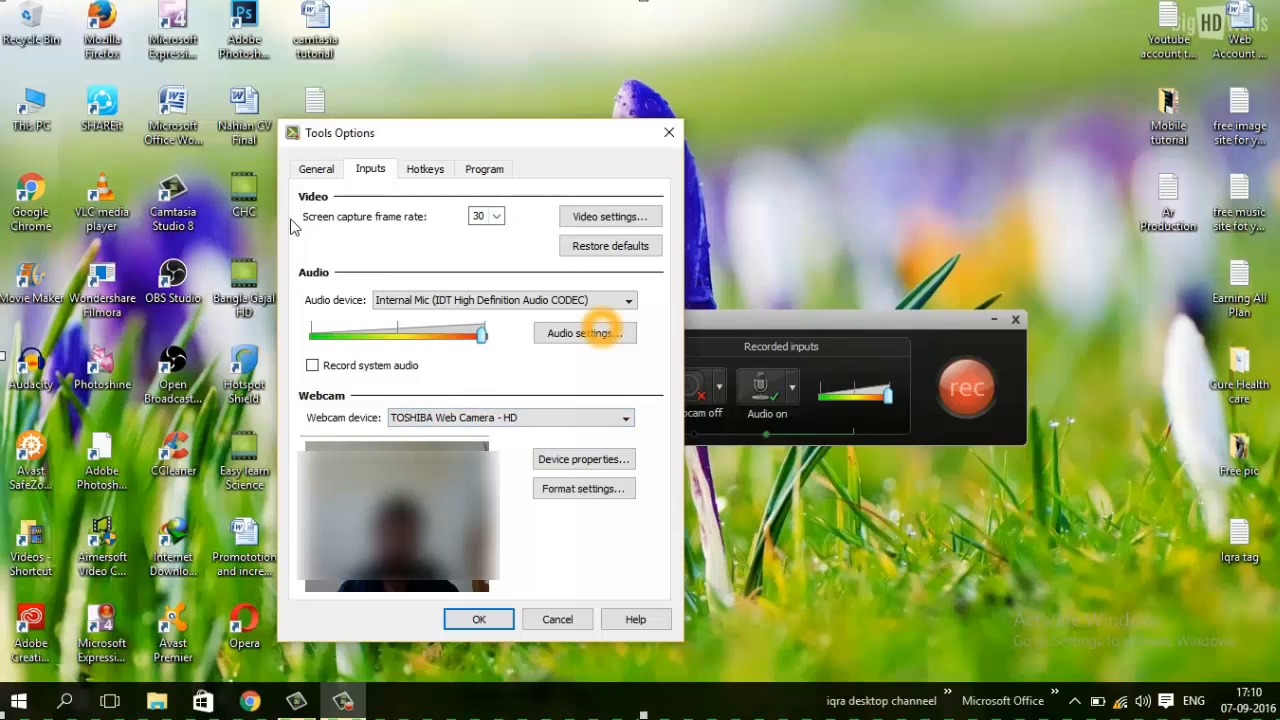
{"action": "left_click", "coordinate": [497, 218]}
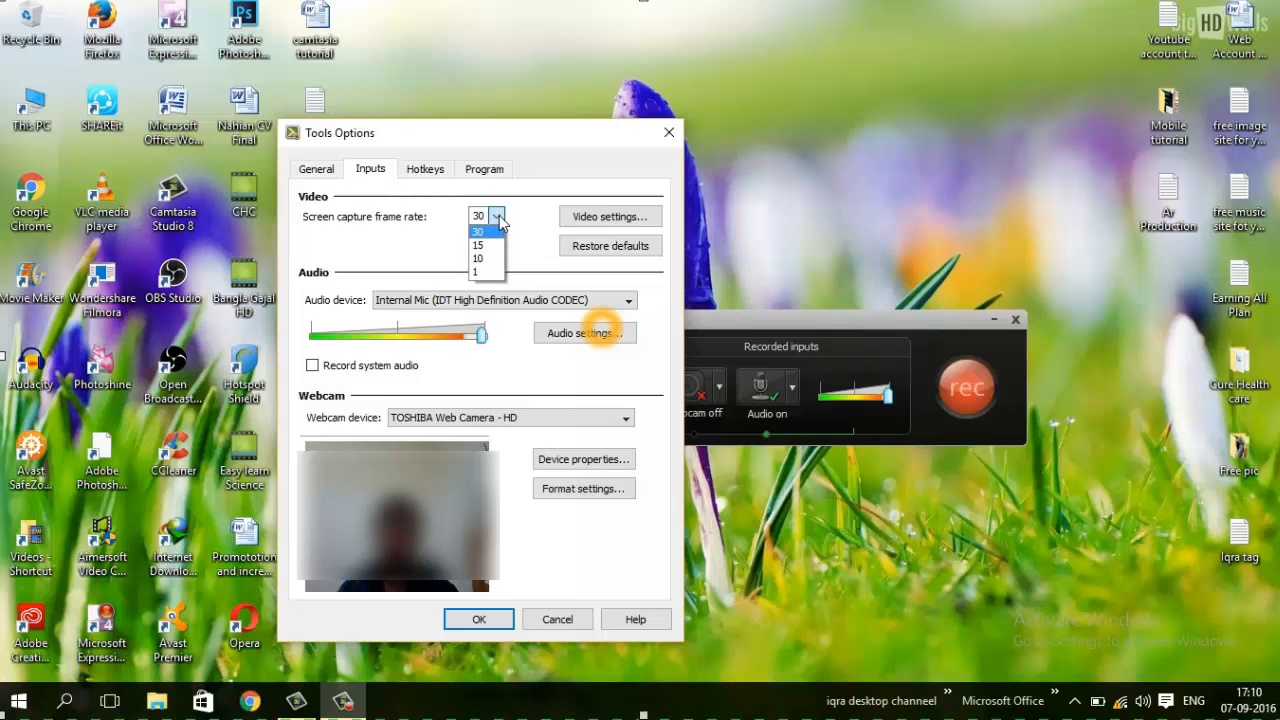
{"action": "left_click", "coordinate": [500, 220]}
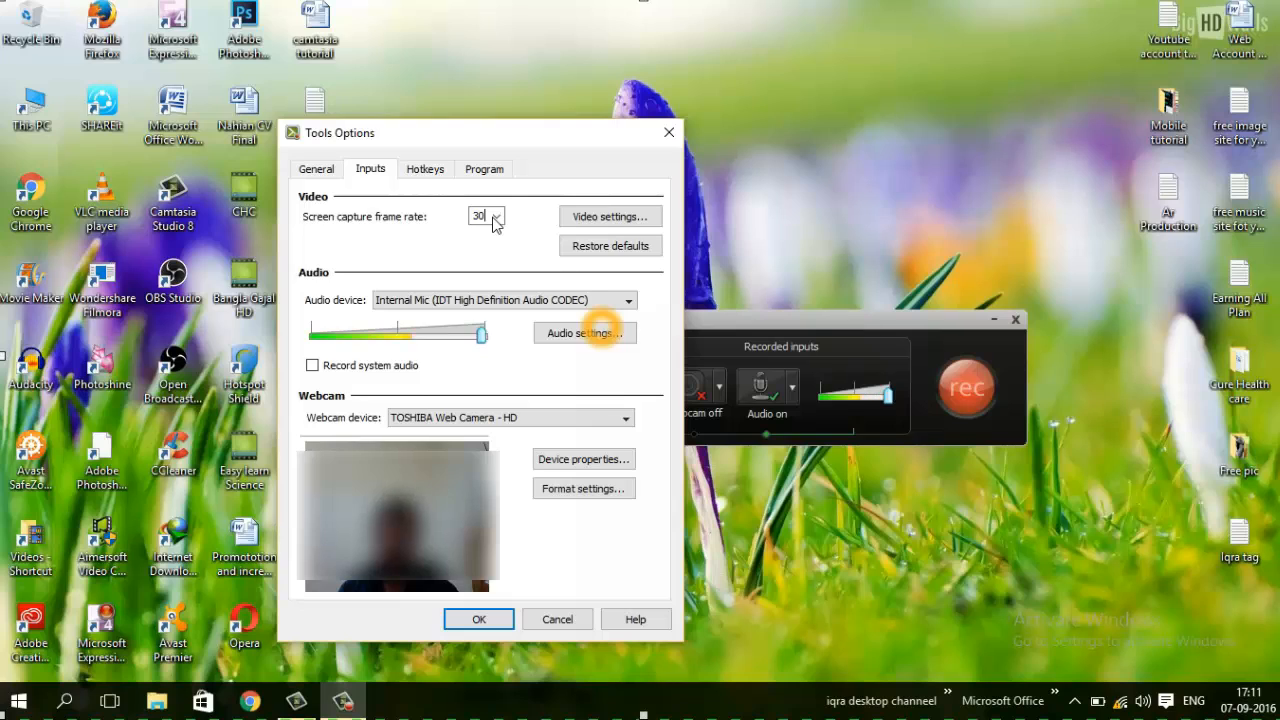
{"action": "left_click", "coordinate": [628, 218]}
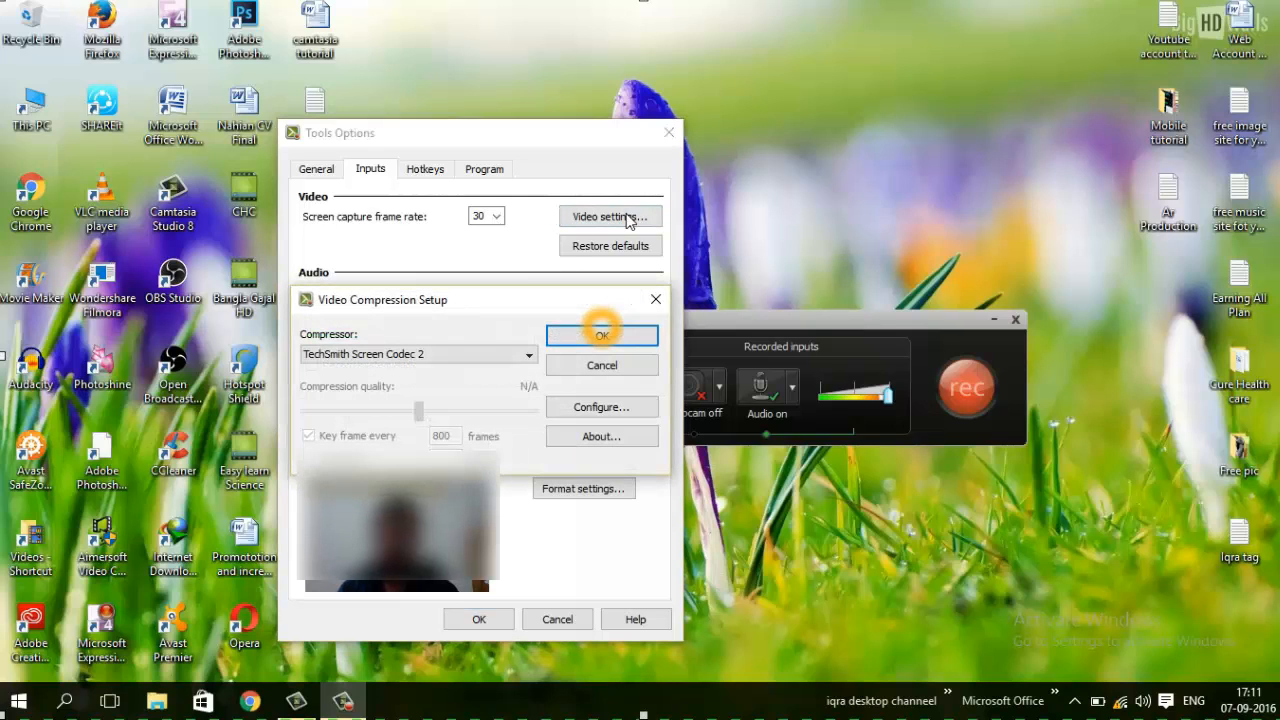
{"action": "left_click", "coordinate": [527, 354]}
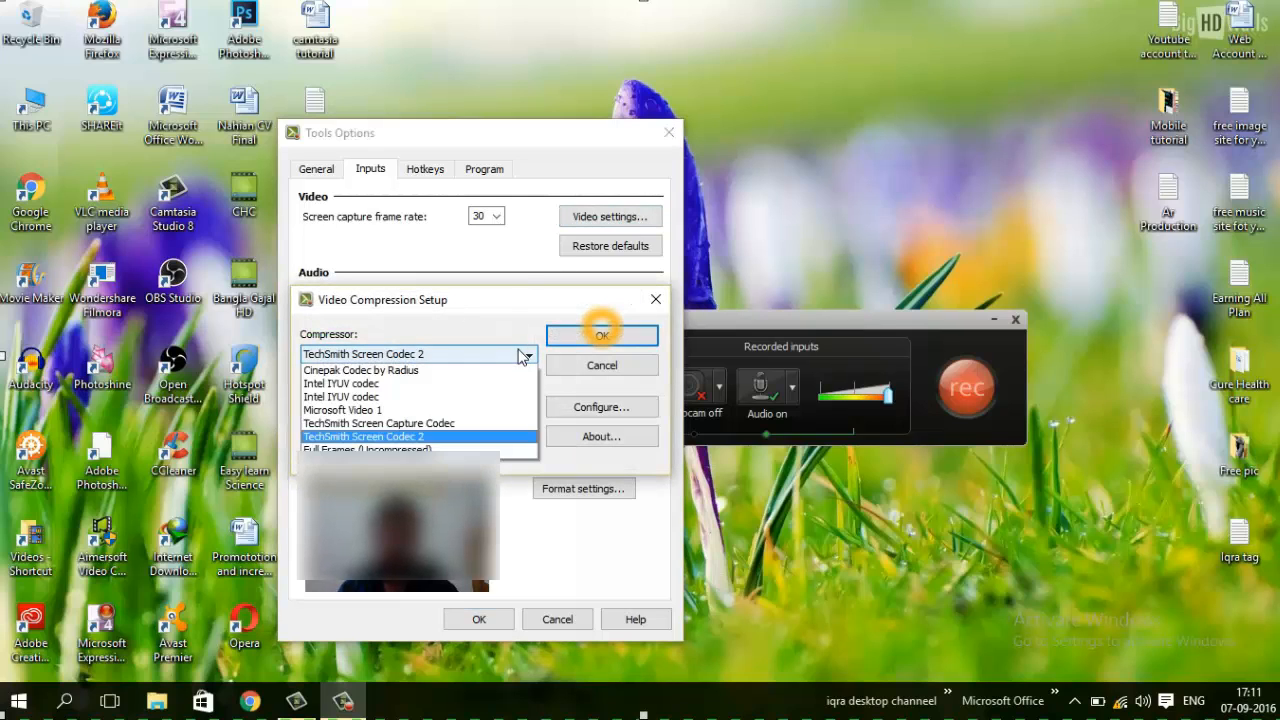
{"action": "left_click", "coordinate": [607, 369]}
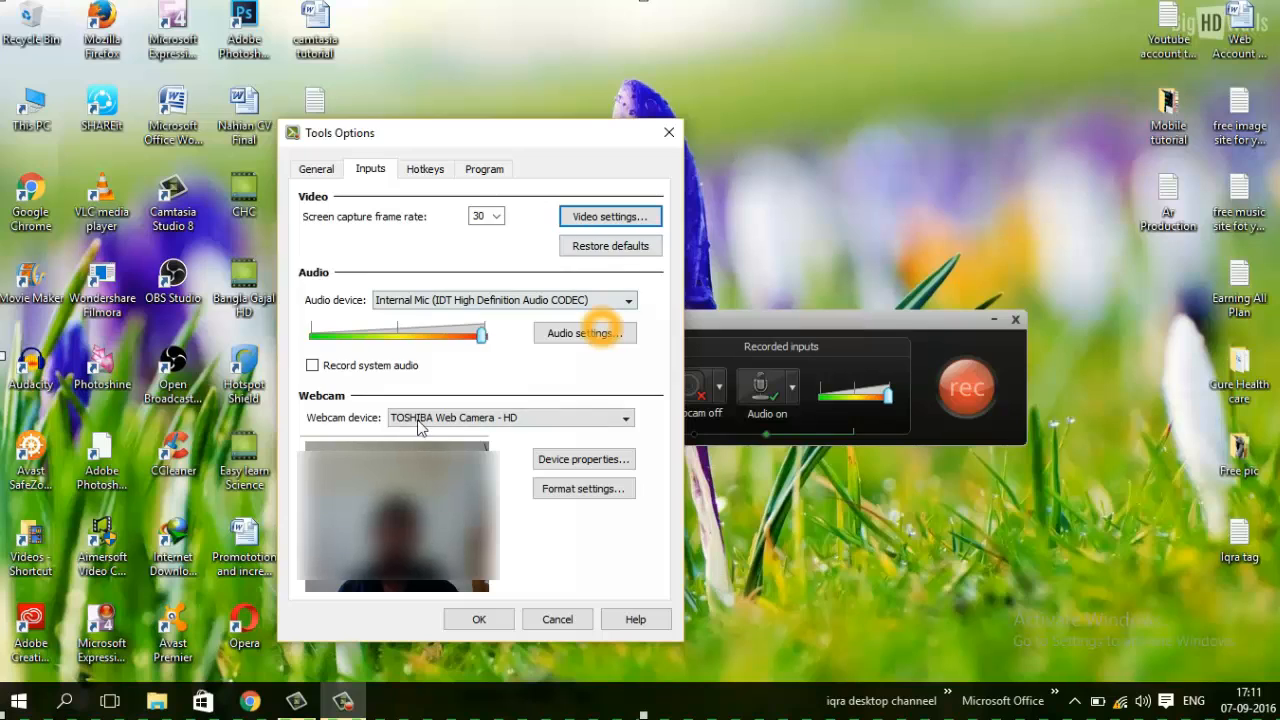
Step: Review the audio and webcam device choices in the input options and raise the microphone volume to maximum
{"action": "left_click", "coordinate": [450, 304]}
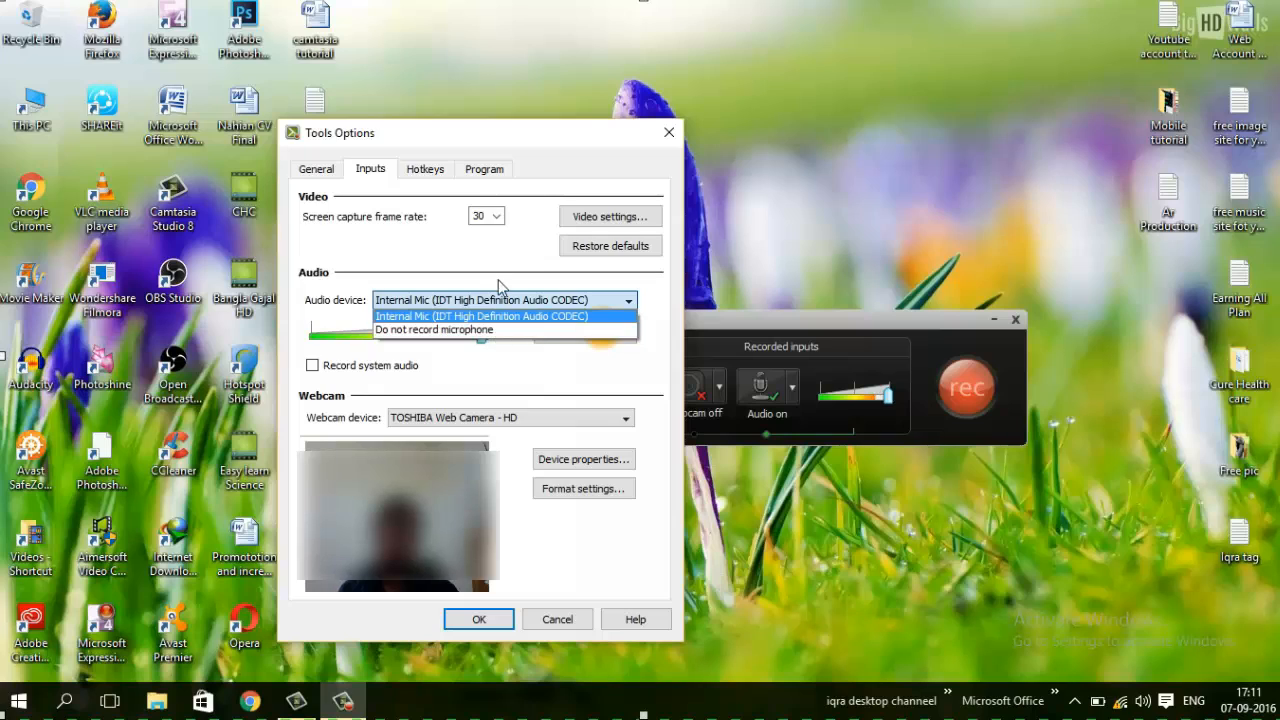
{"action": "left_click", "coordinate": [466, 298]}
{"action": "left_click_drag", "start_coordinate": [430, 336], "coordinate": [490, 344]}
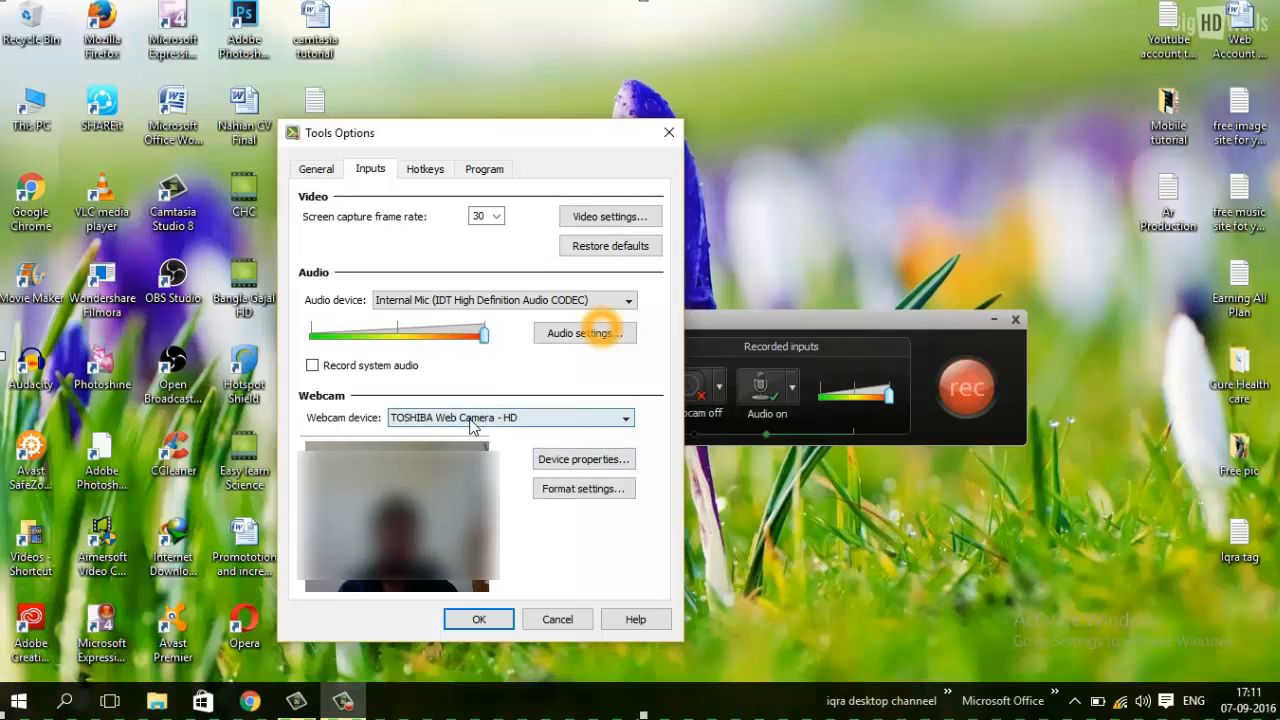
{"action": "left_click", "coordinate": [474, 420]}
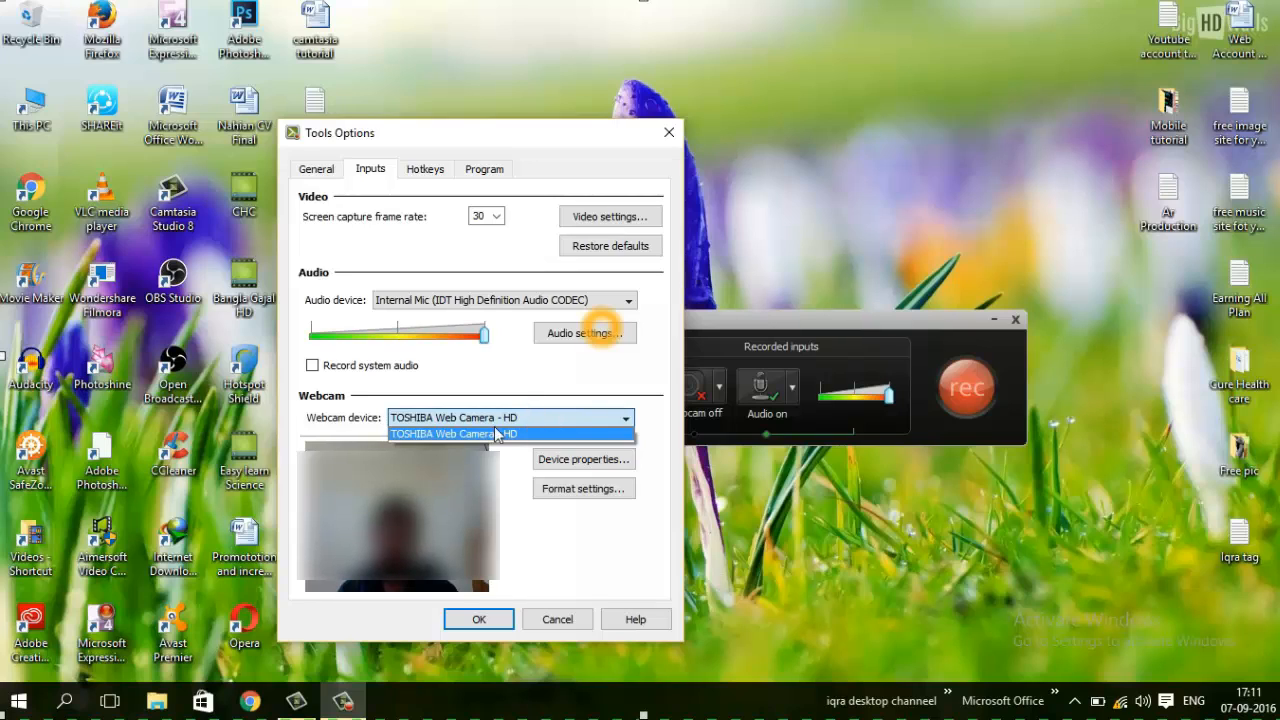
{"action": "left_click", "coordinate": [500, 424]}
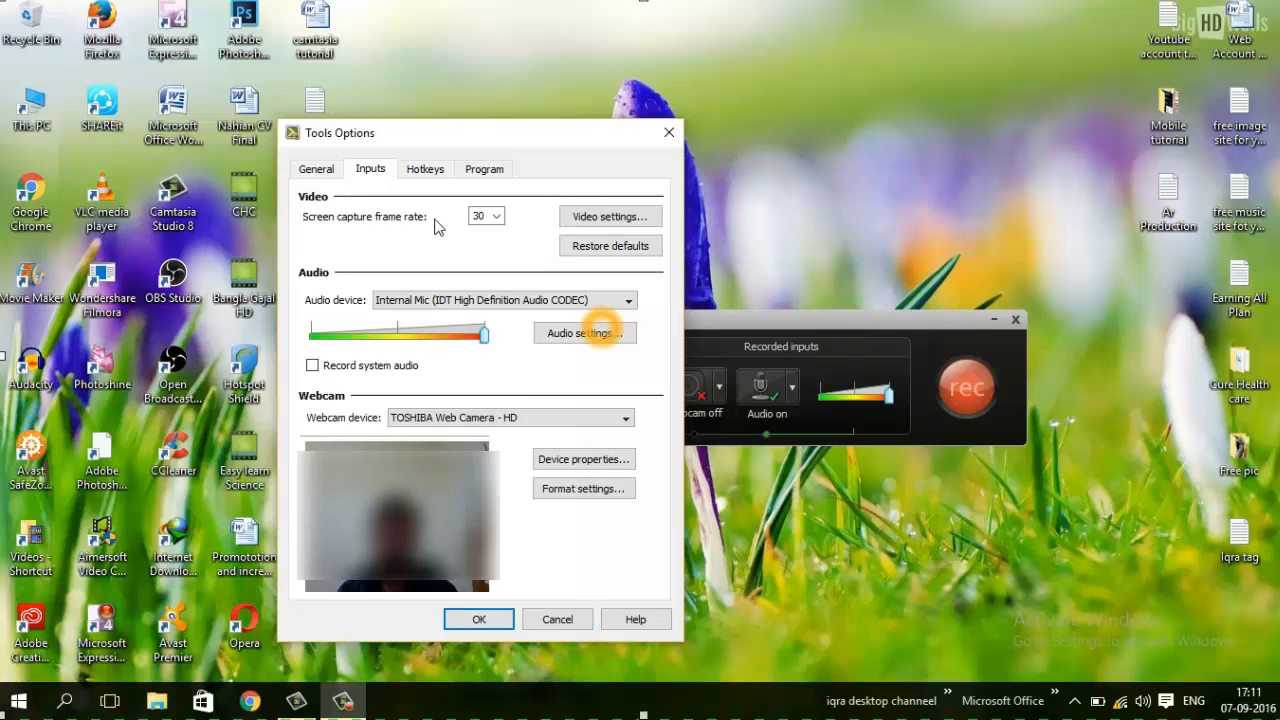
Step: Change the Record/Pause hotkey to Ctrl+Alt+F4
{"action": "left_click", "coordinate": [428, 169]}
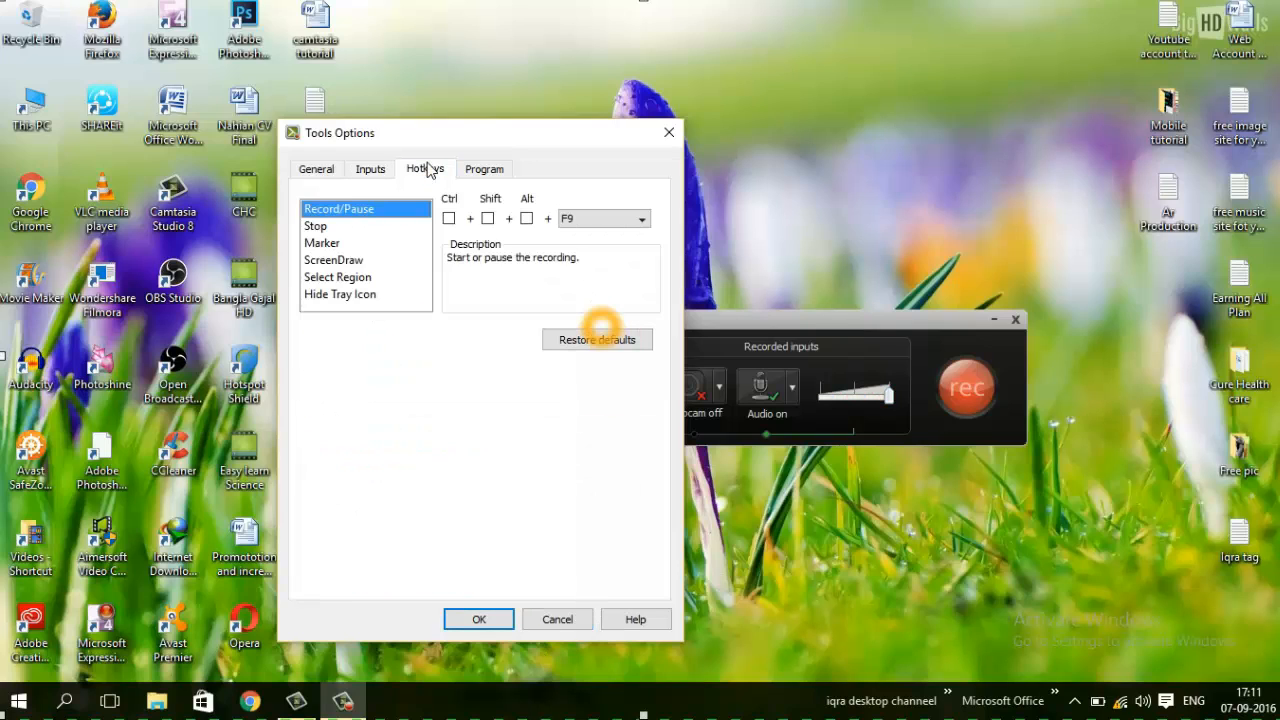
{"action": "left_click", "coordinate": [449, 219]}
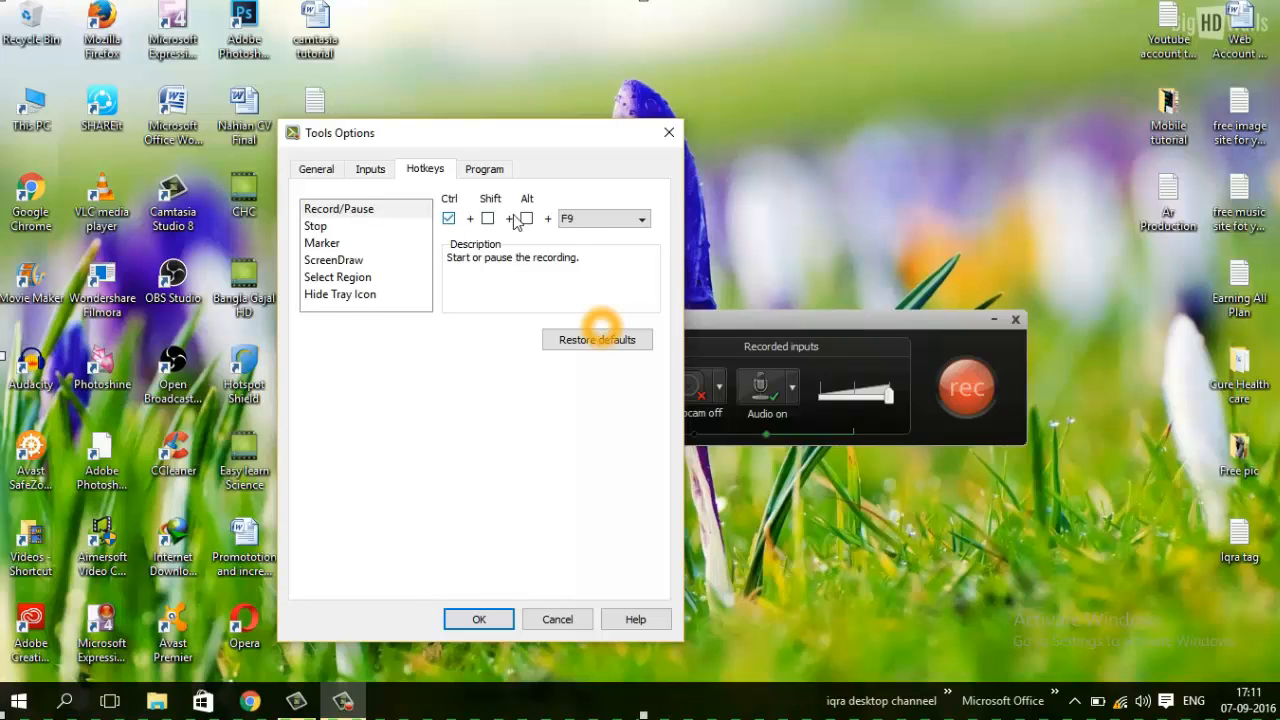
{"action": "left_click", "coordinate": [527, 219]}
{"action": "left_click", "coordinate": [566, 220]}
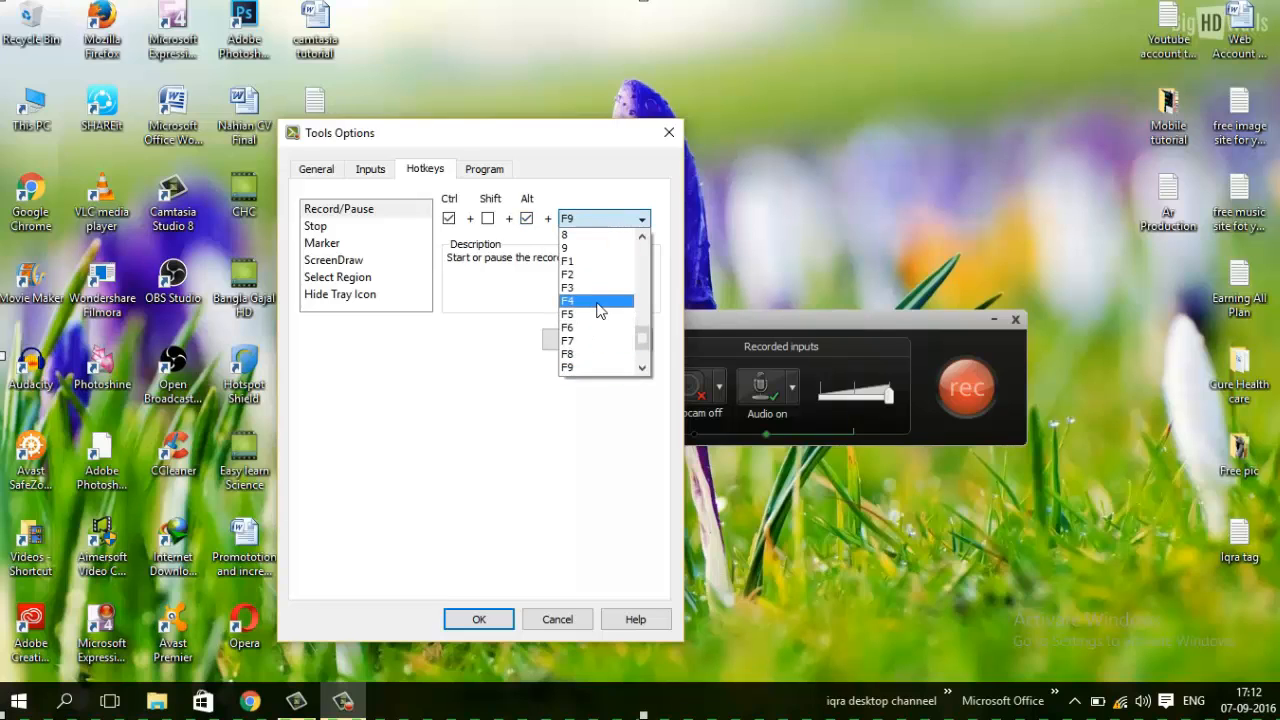
{"action": "left_click", "coordinate": [598, 311]}
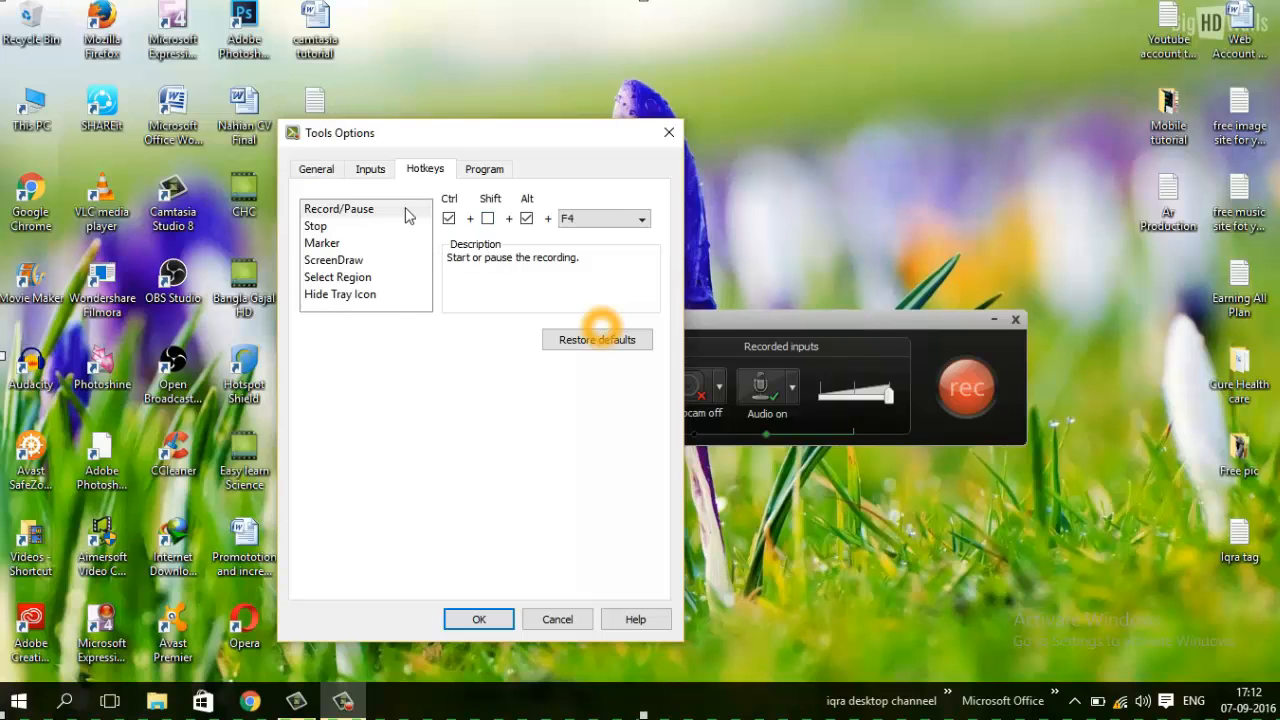
Step: View the recording region, workflow and minimize options, return to the hotkeys, and discard the tools options
{"action": "left_click", "coordinate": [493, 172]}
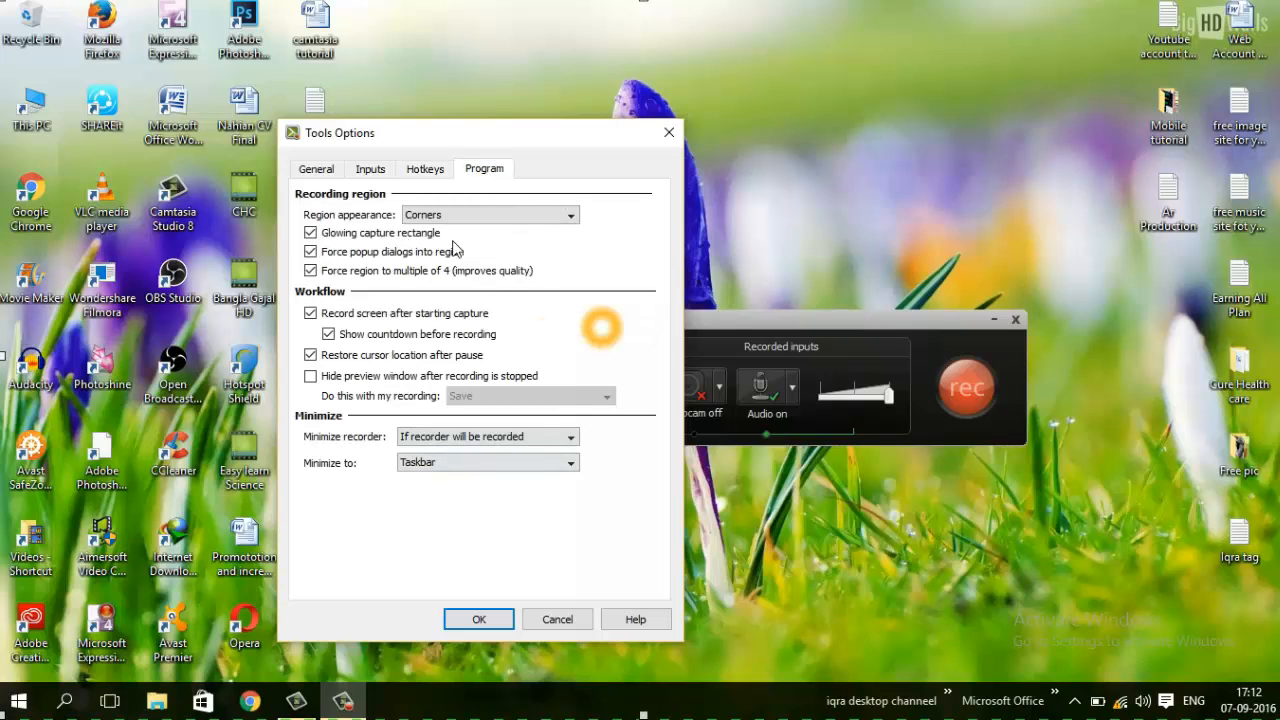
{"action": "left_click", "coordinate": [433, 175]}
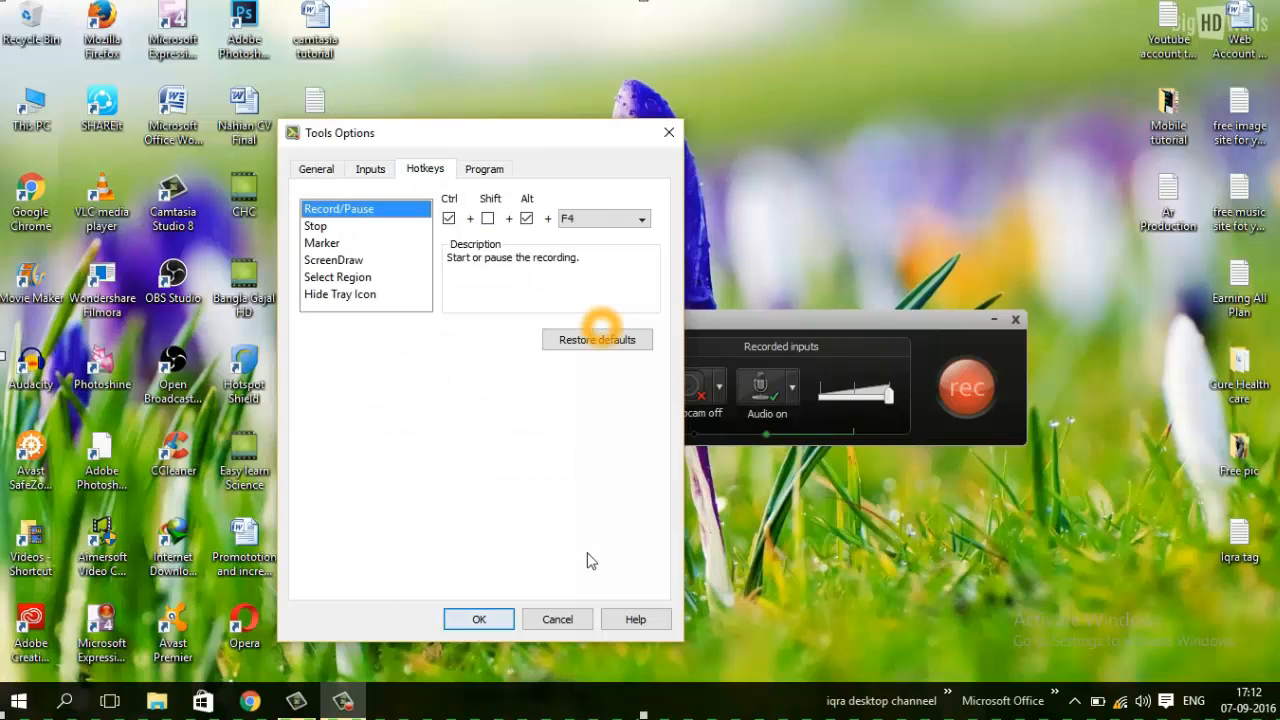
{"action": "left_click", "coordinate": [557, 620]}
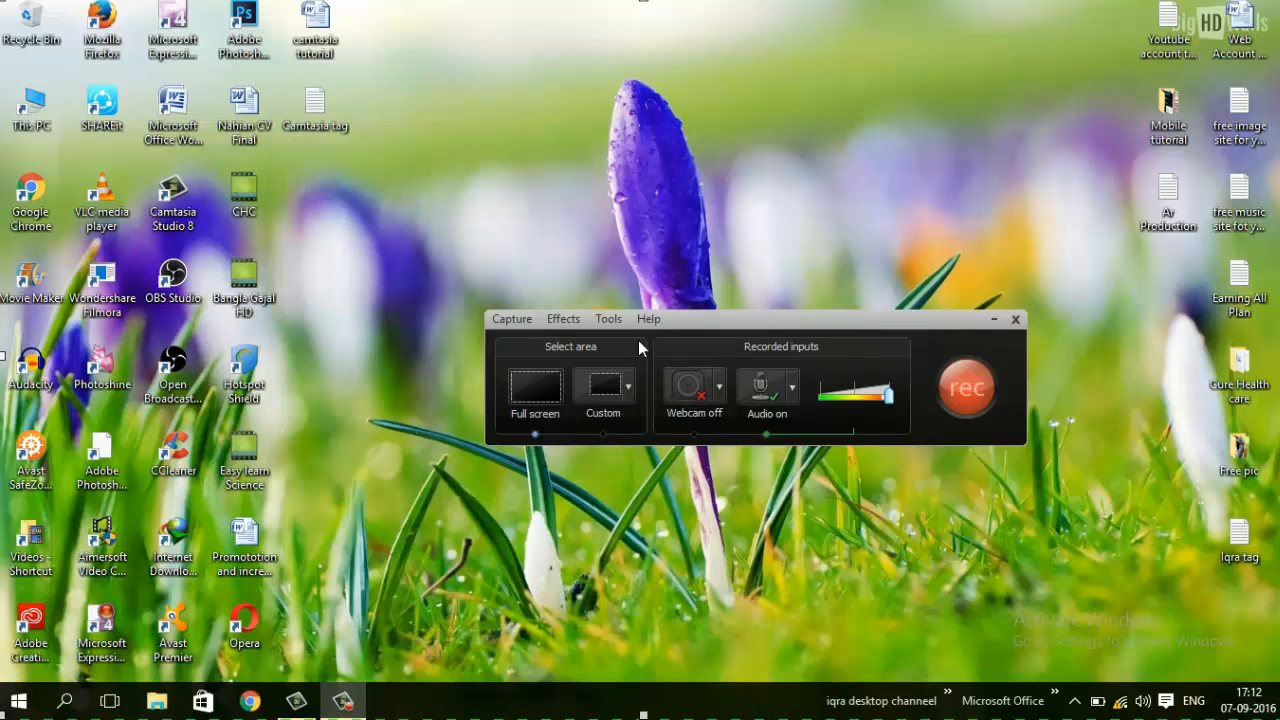
Step: Examine the recording toolbars settings, dismiss them without changes, and look through the recorder's help choices
{"action": "left_click", "coordinate": [612, 320]}
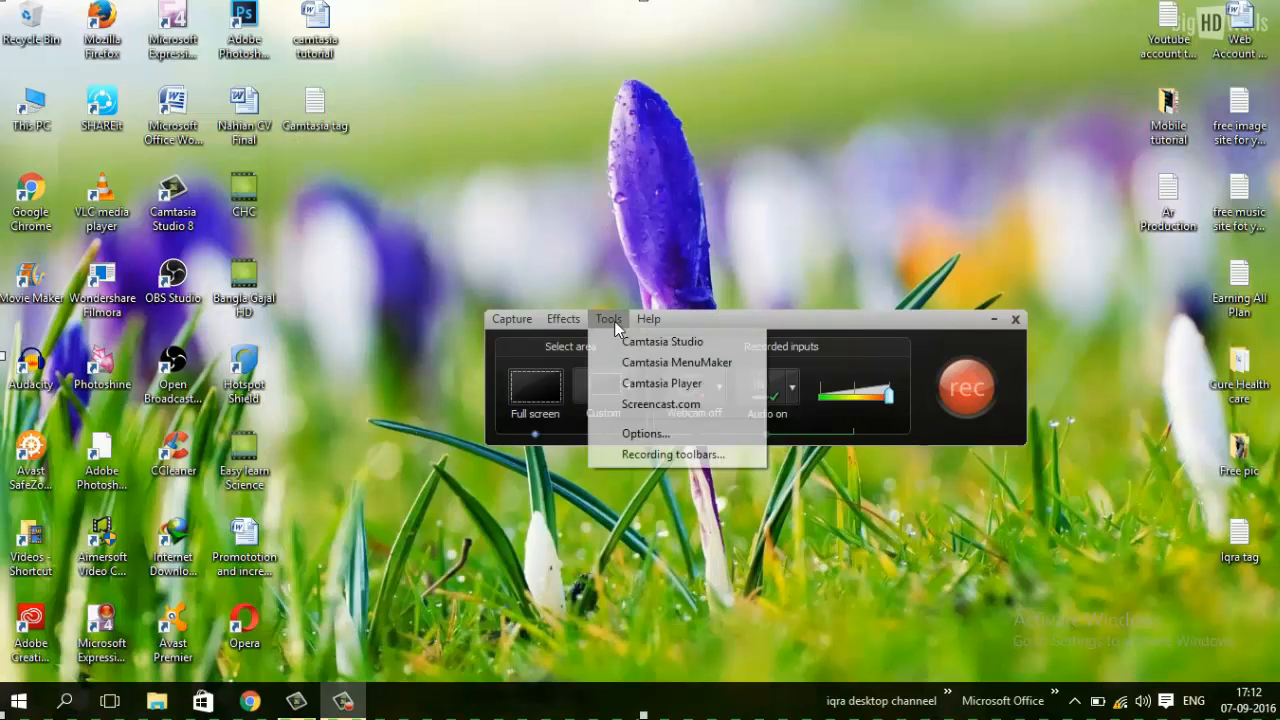
{"action": "left_click", "coordinate": [666, 455]}
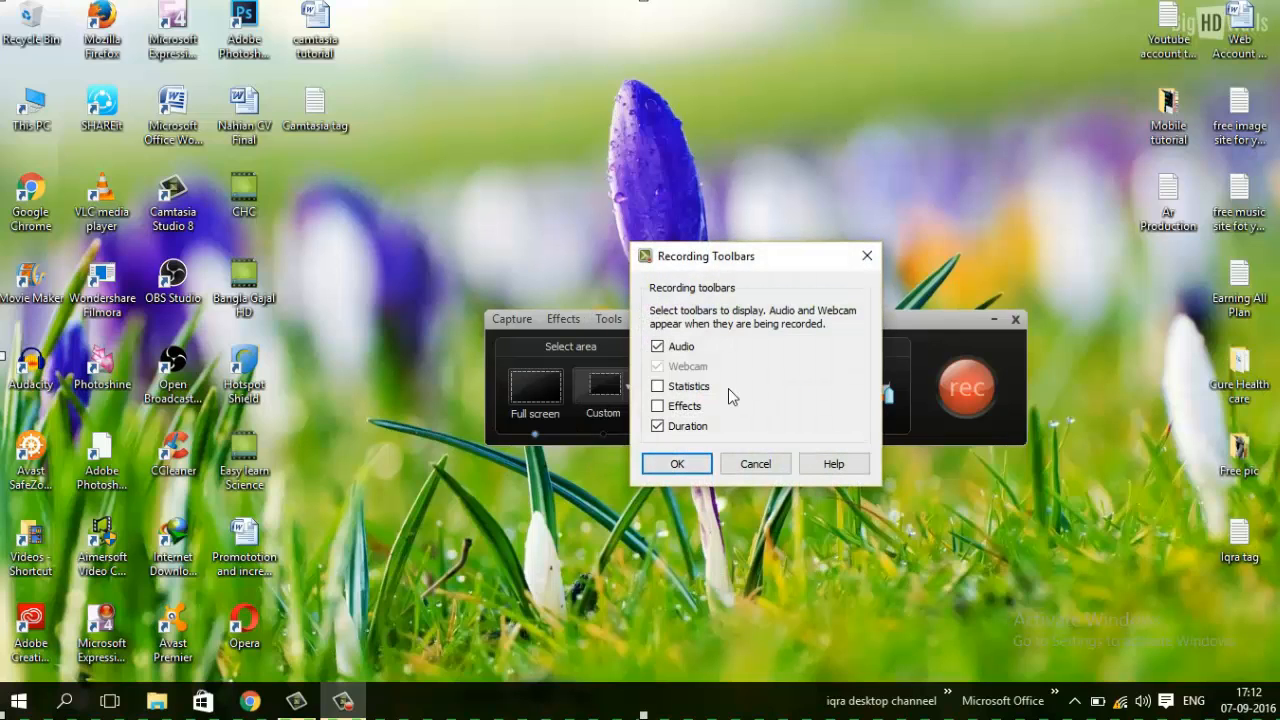
{"action": "left_click", "coordinate": [745, 466]}
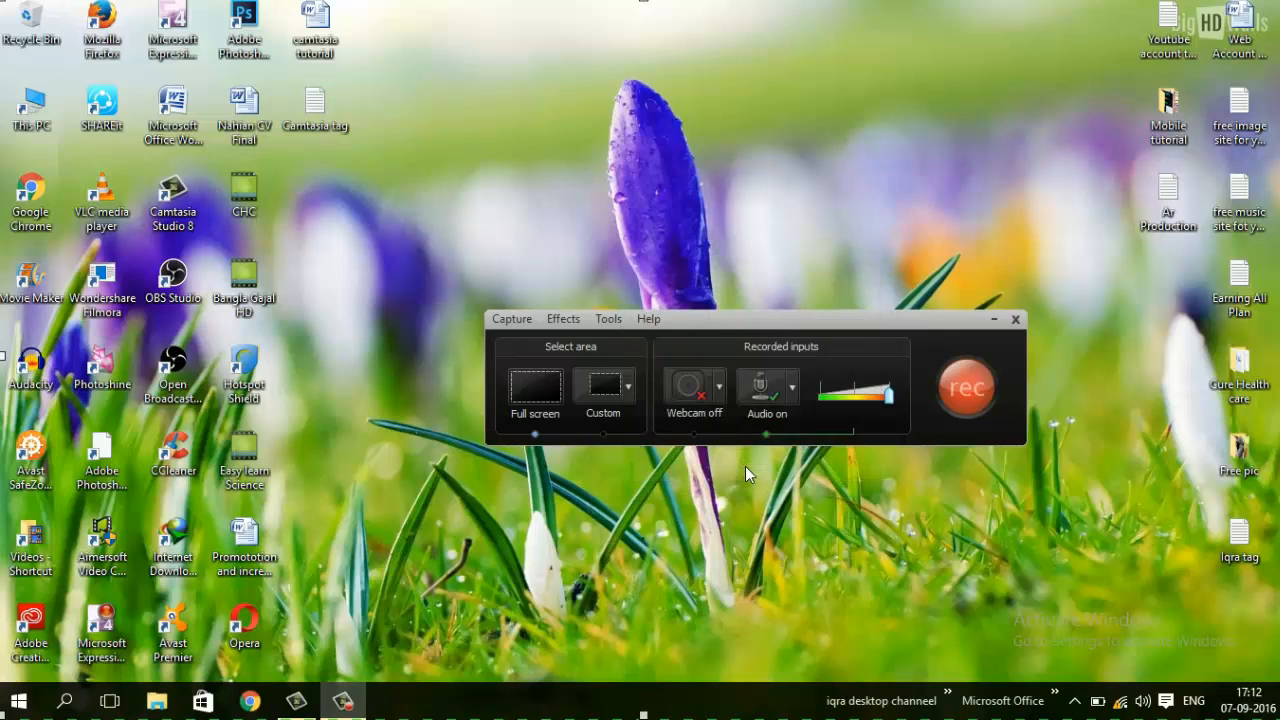
{"action": "left_click", "coordinate": [649, 319]}
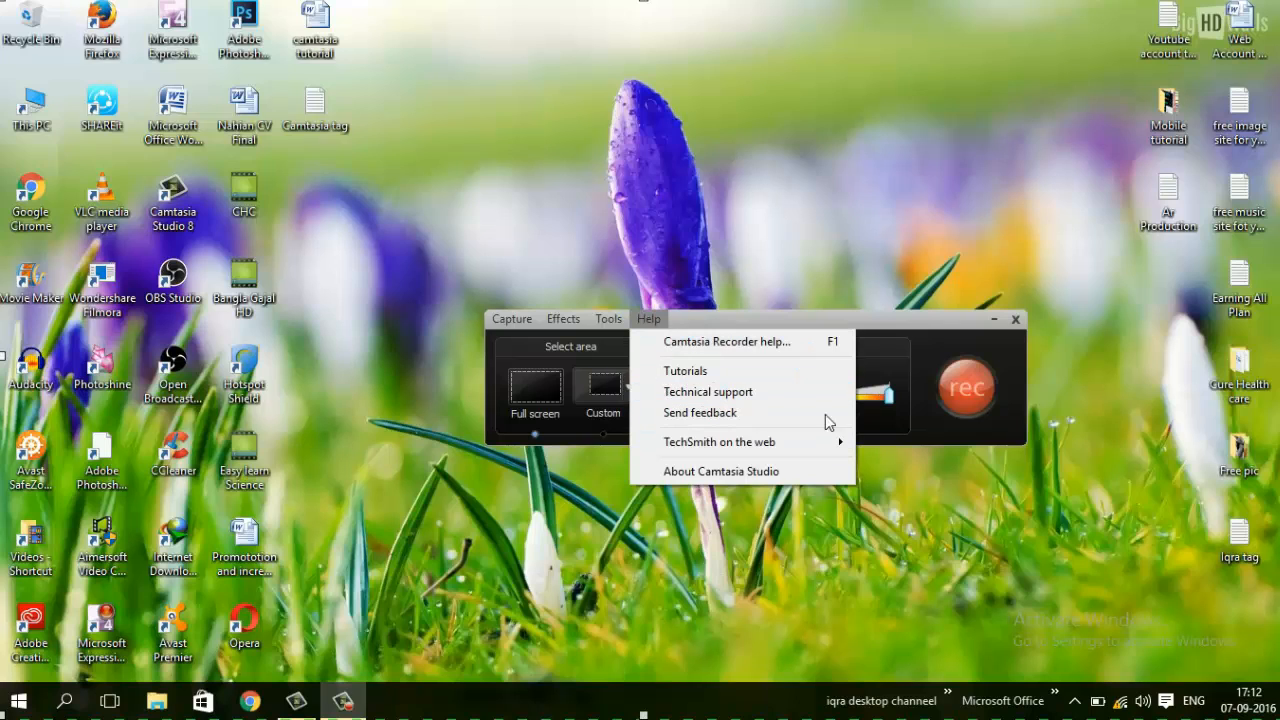
{"action": "left_click", "coordinate": [727, 316]}
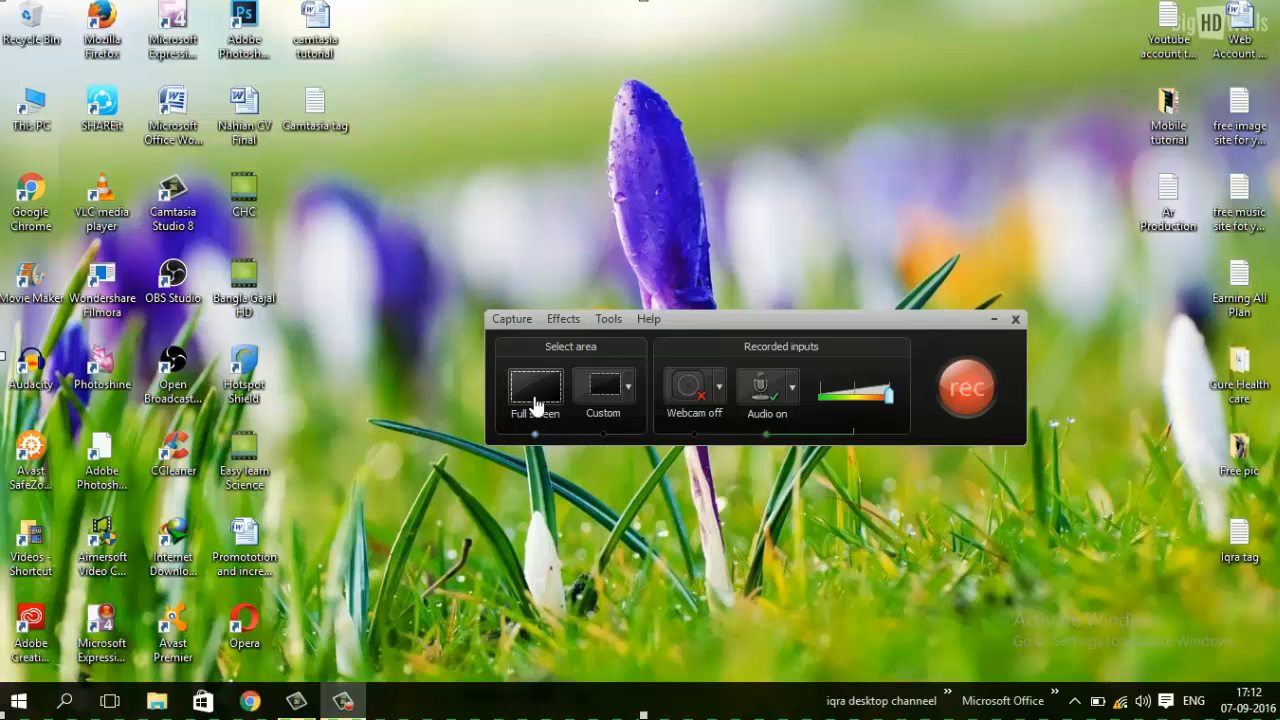
Step: Try the 1280x720 widescreen recording area and return the selection to full screen
{"action": "left_click", "coordinate": [628, 390]}
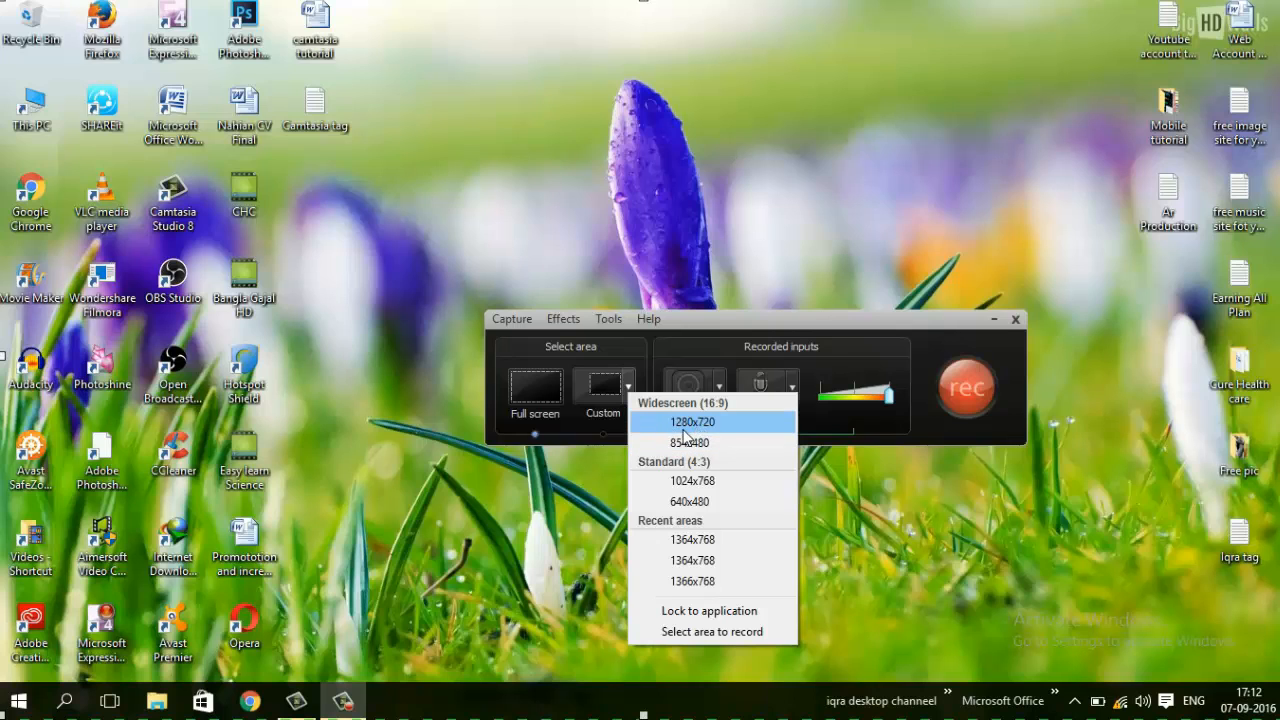
{"action": "left_click", "coordinate": [713, 430]}
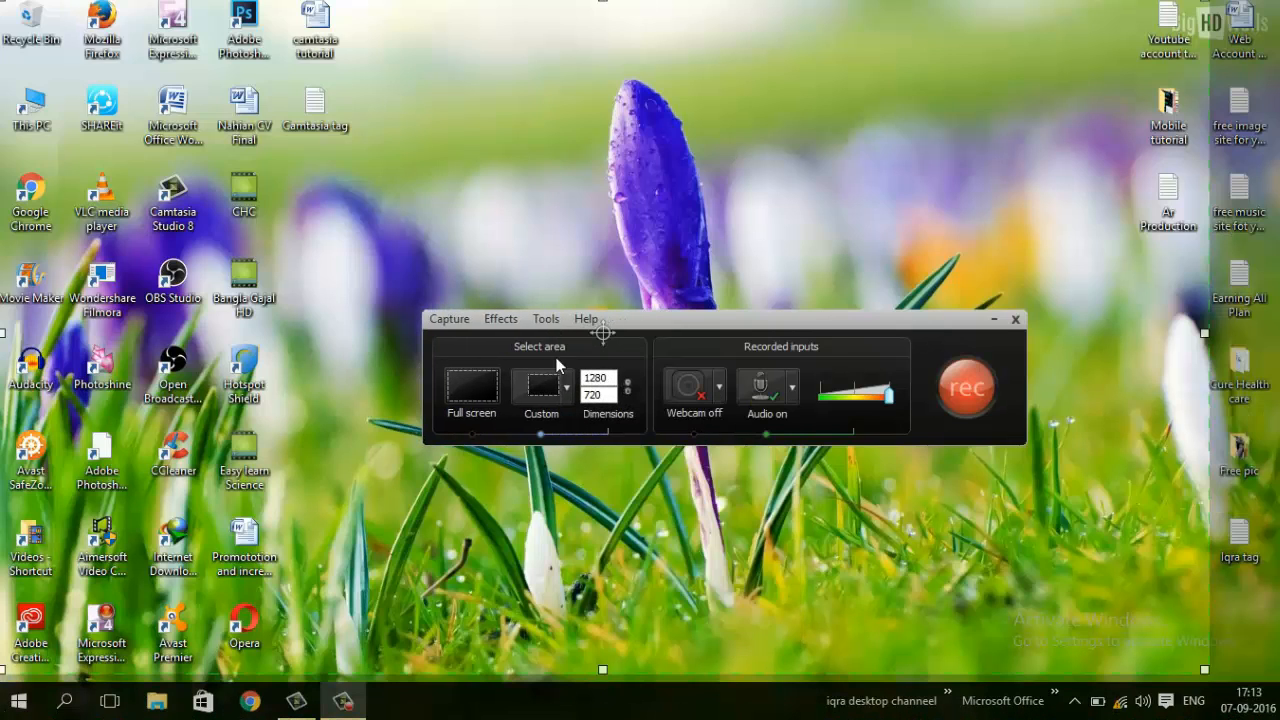
{"action": "left_click", "coordinate": [463, 400]}
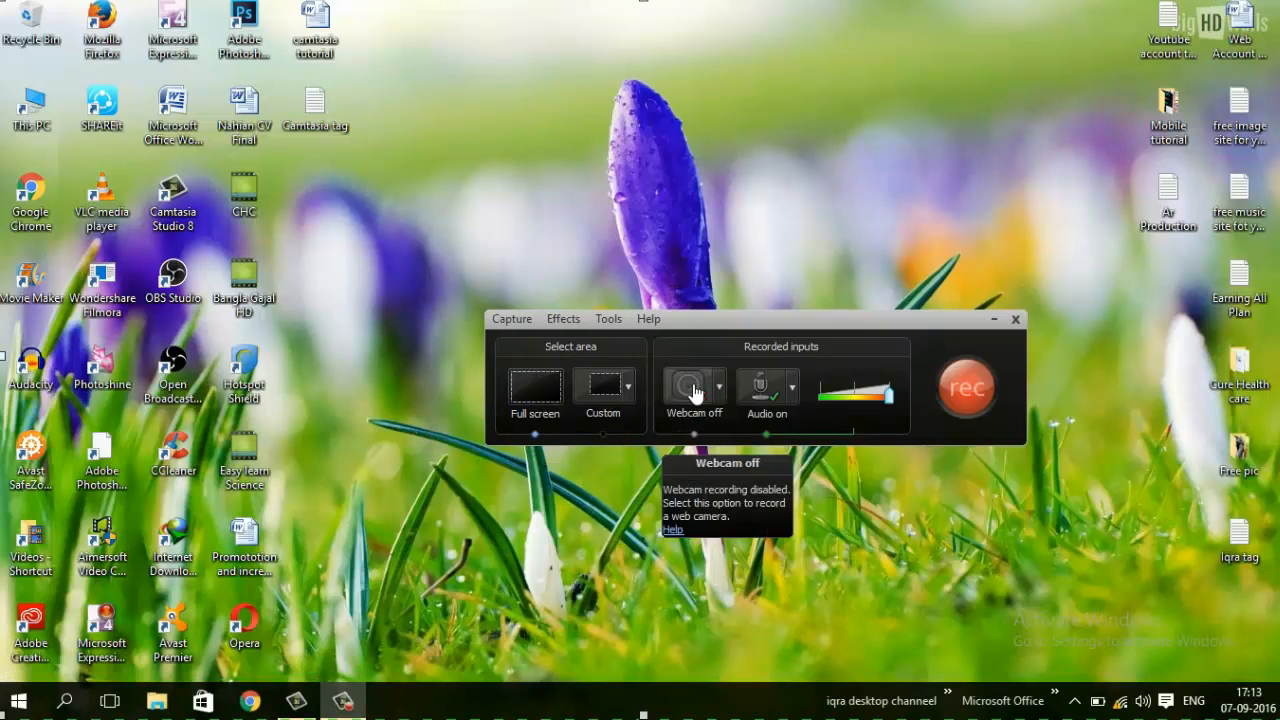
Step: Check the audio source choices, keep the internal microphone, and start the full-screen recording with an empty caption
{"action": "left_click", "coordinate": [800, 392]}
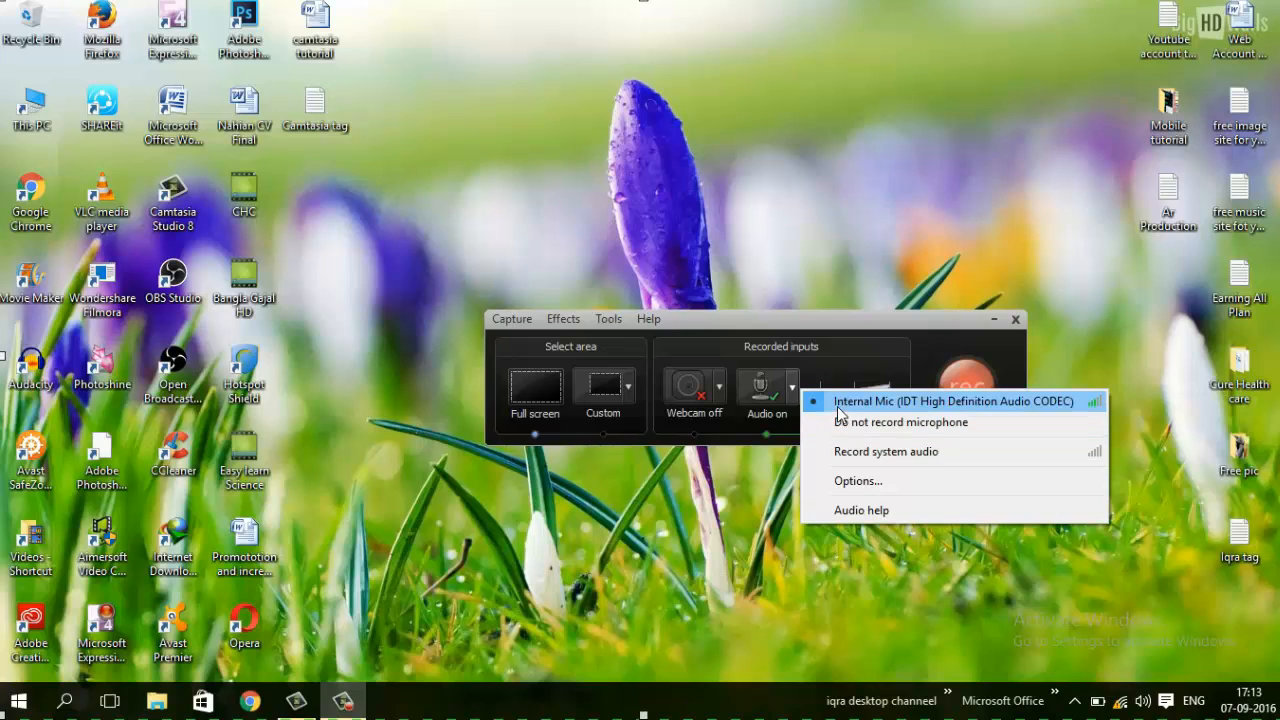
{"action": "left_click", "coordinate": [879, 327]}
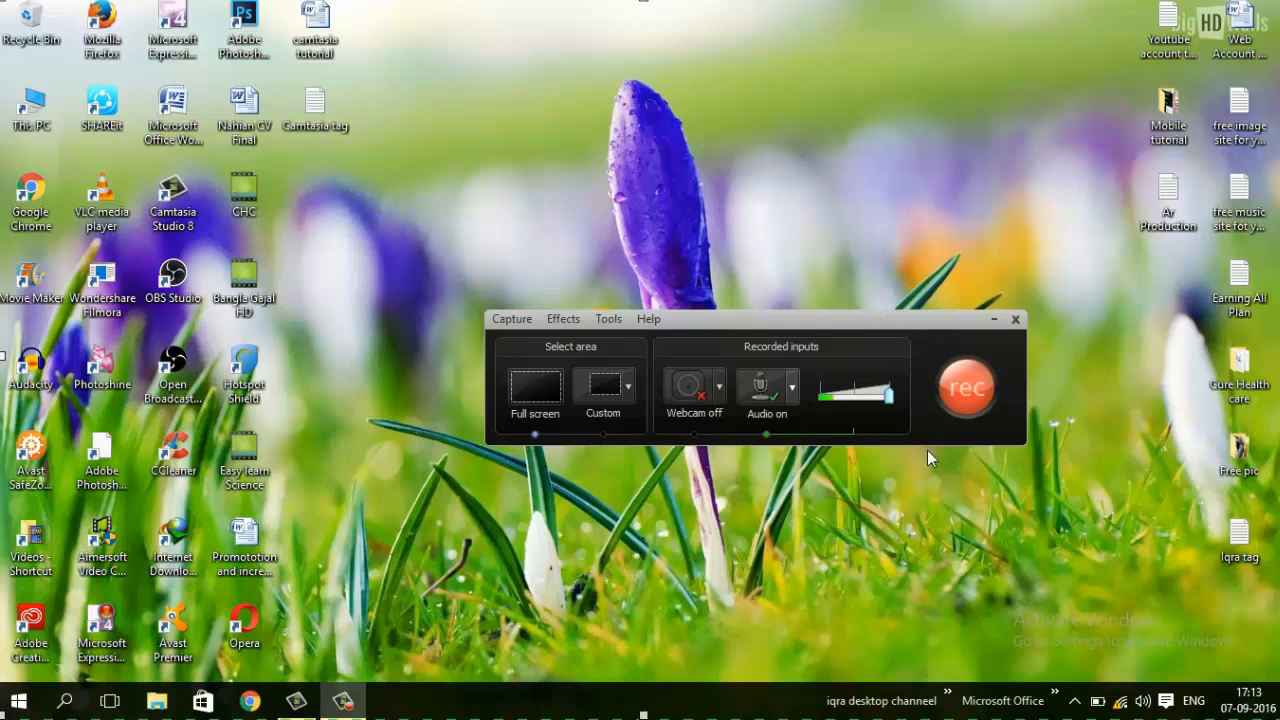
{"action": "left_click", "coordinate": [975, 386]}
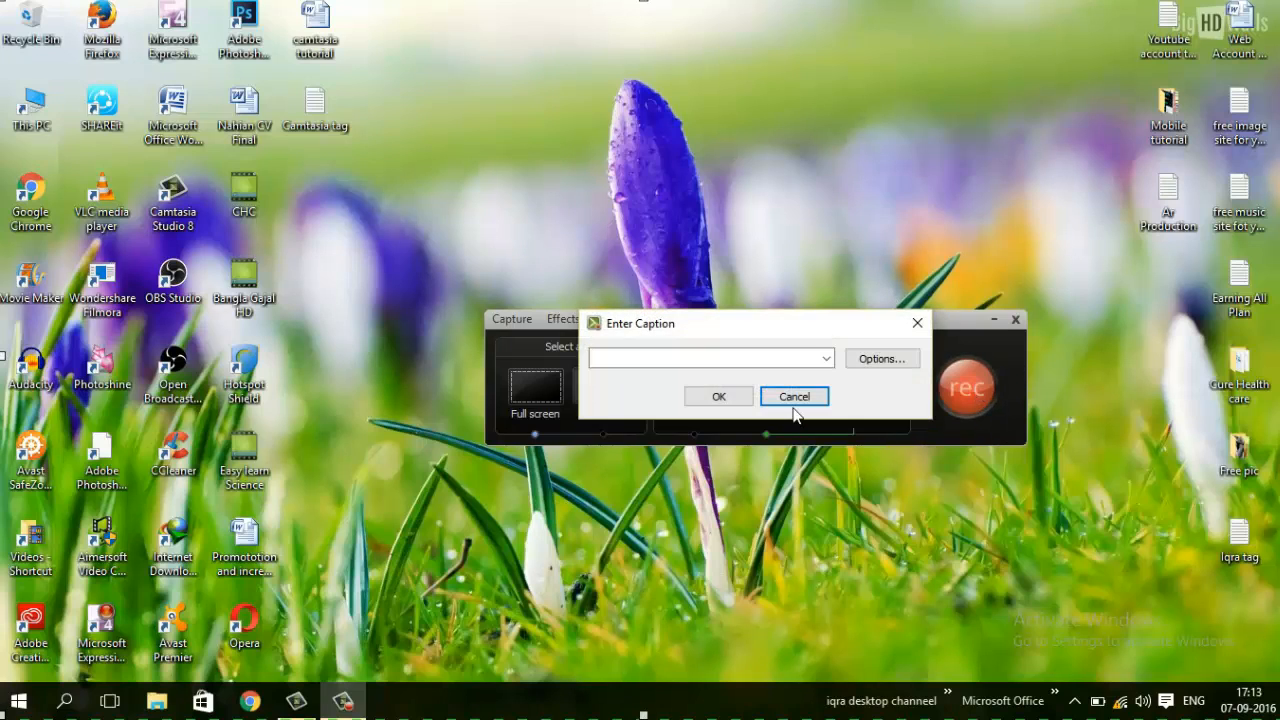
{"action": "left_click", "coordinate": [695, 398]}
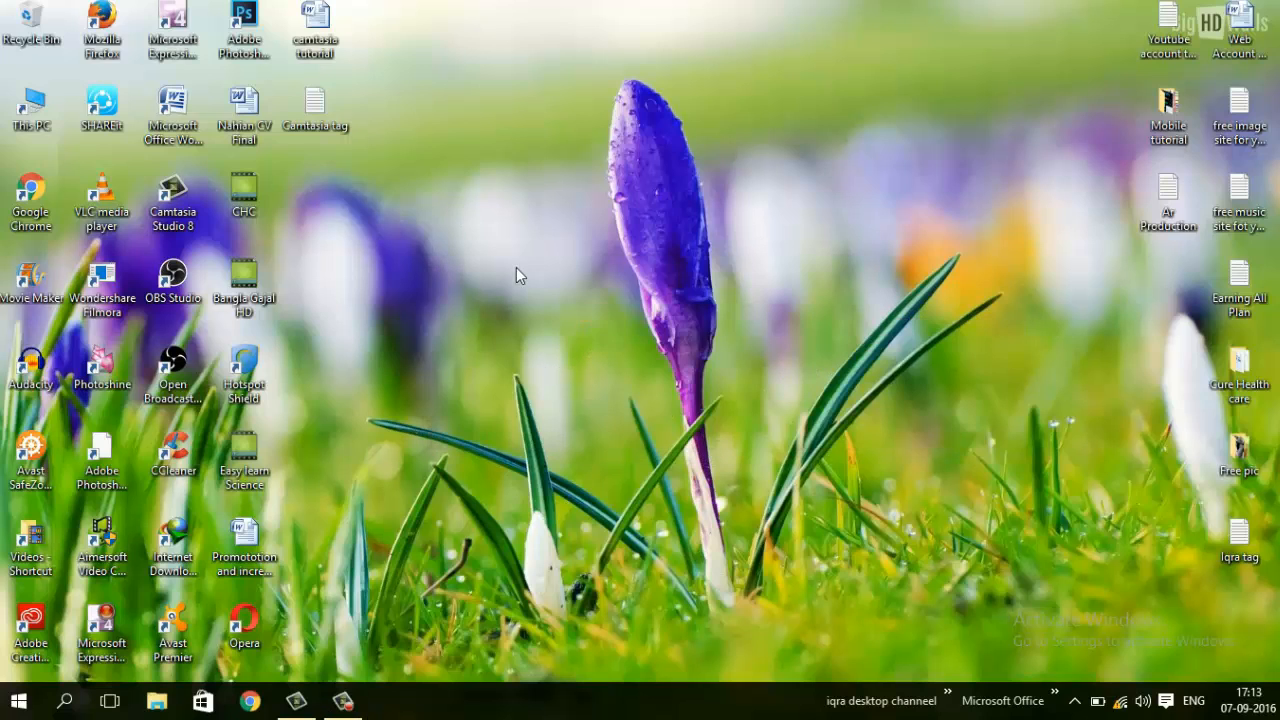
Step: Stop the recording after a few clicks on the desktop, and pause its preview shrunk to fit the window
{"action": "right_click", "coordinate": [460, 210]}
{"action": "left_click", "coordinate": [531, 268]}
{"action": "left_click", "coordinate": [765, 215]}
{"action": "key", "text": "F10"}
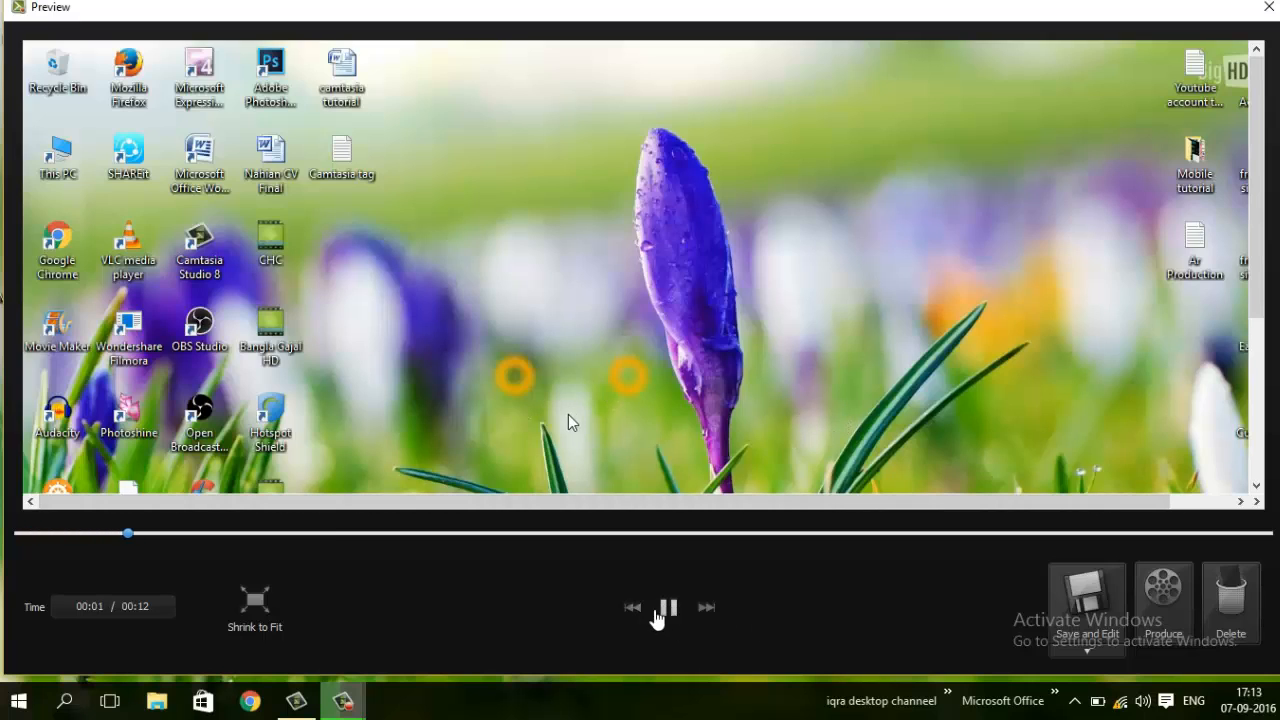
{"action": "left_click", "coordinate": [668, 607]}
{"action": "left_click", "coordinate": [250, 605]}
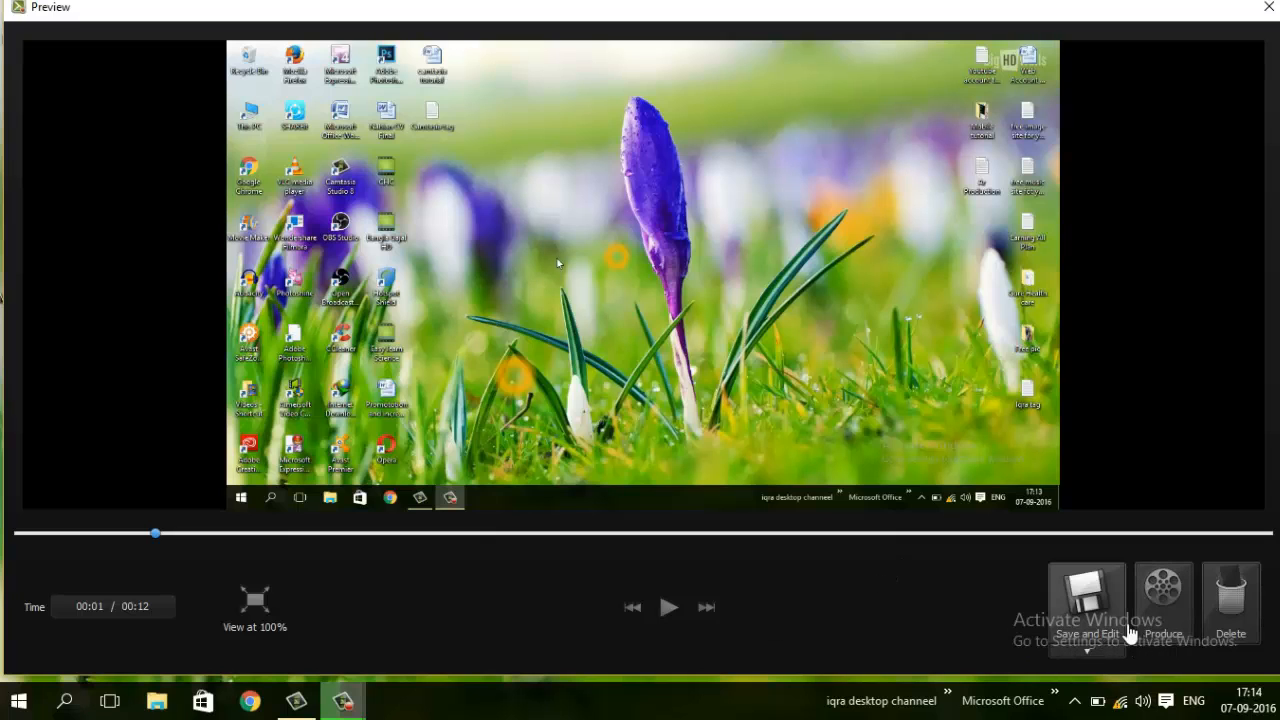
Step: Save the recording for editing on the Desktop as a Camtasia recording file named "cam test"
{"action": "left_click", "coordinate": [1076, 600]}
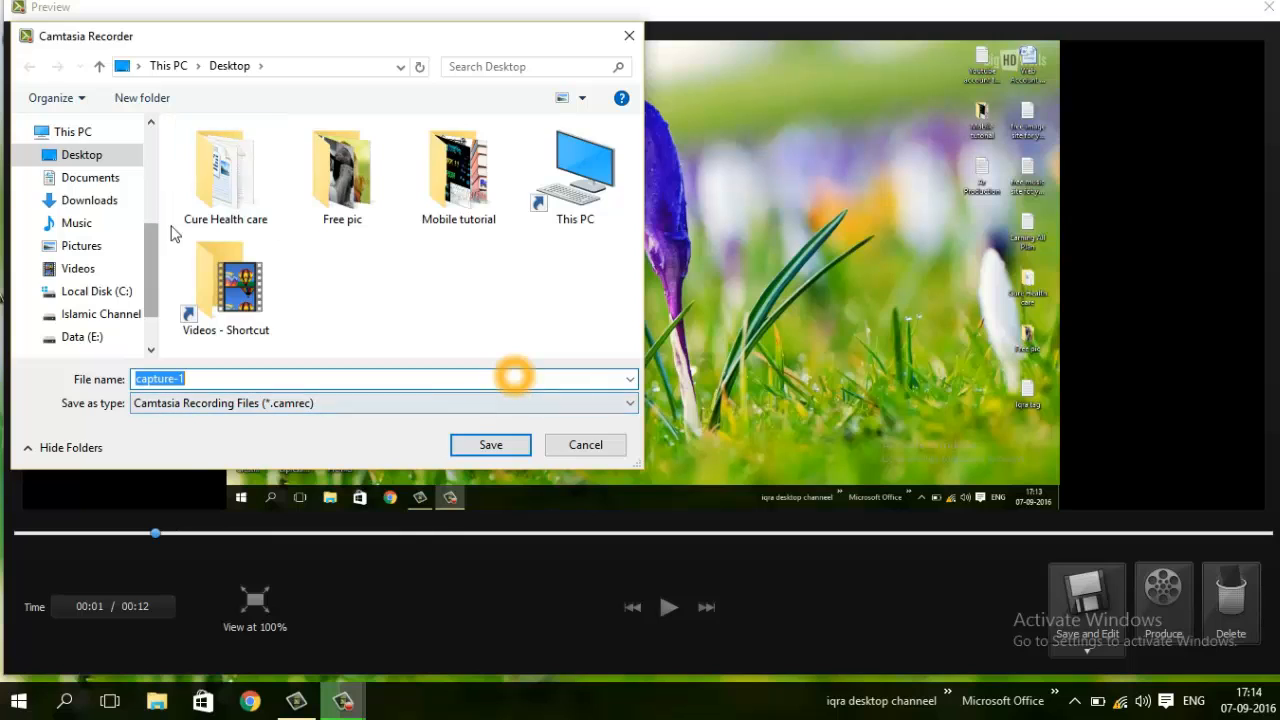
{"action": "left_click", "coordinate": [80, 163]}
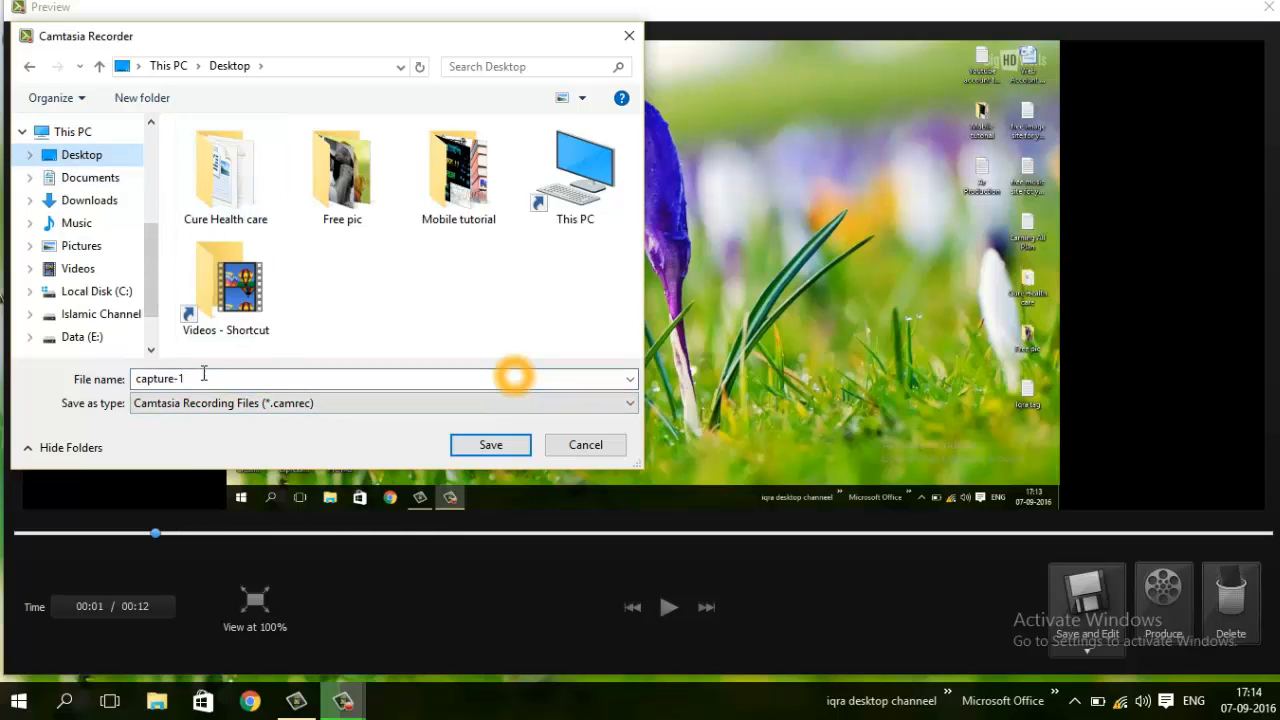
{"action": "left_click", "coordinate": [206, 376]}
{"action": "key", "text": "BackSpace"}
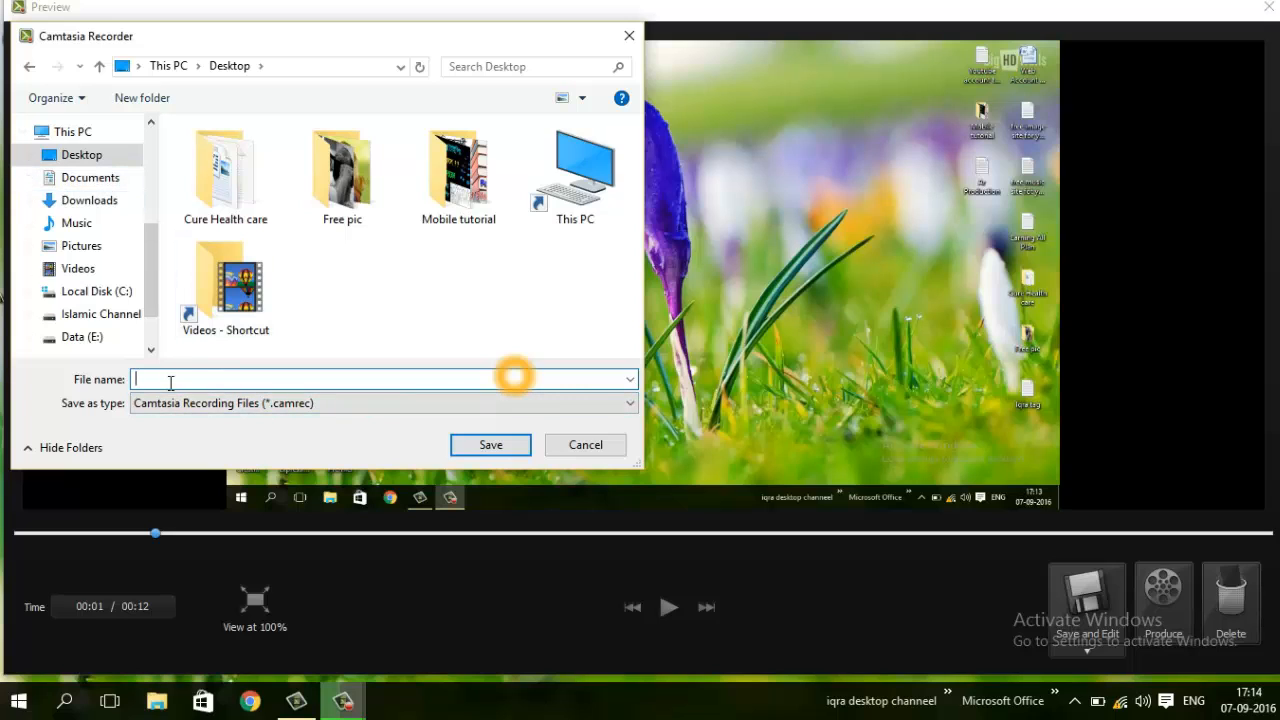
{"action": "type", "text": "cam test"}
{"action": "key", "text": "Return"}
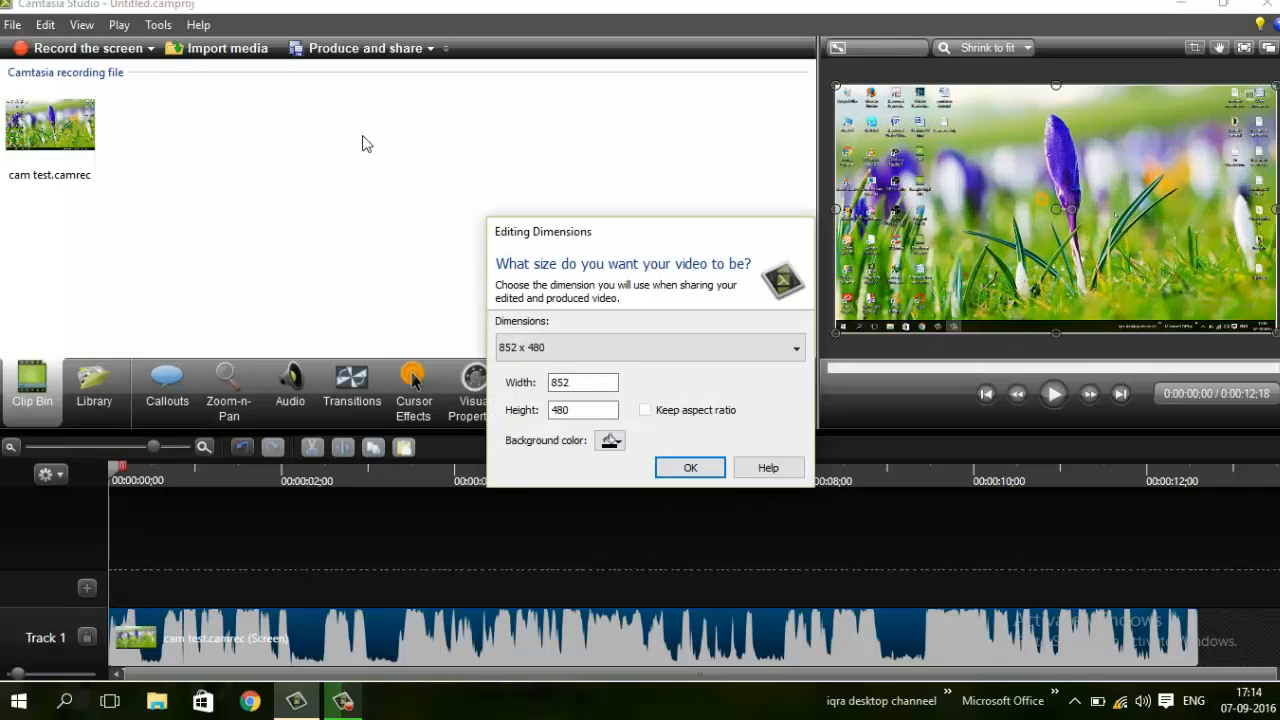
Step: Set the project's editing dimensions to 1278 x 720 with the aspect ratio kept
{"action": "left_click", "coordinate": [645, 410]}
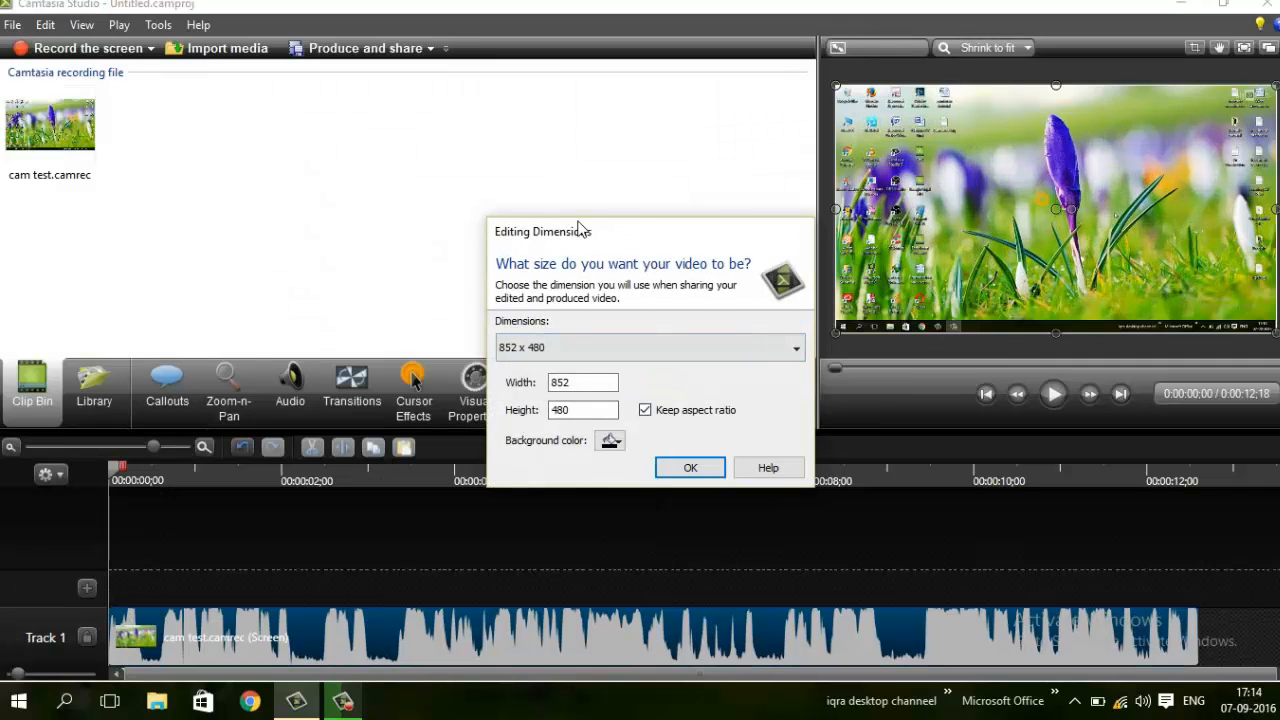
{"action": "left_click", "coordinate": [572, 347]}
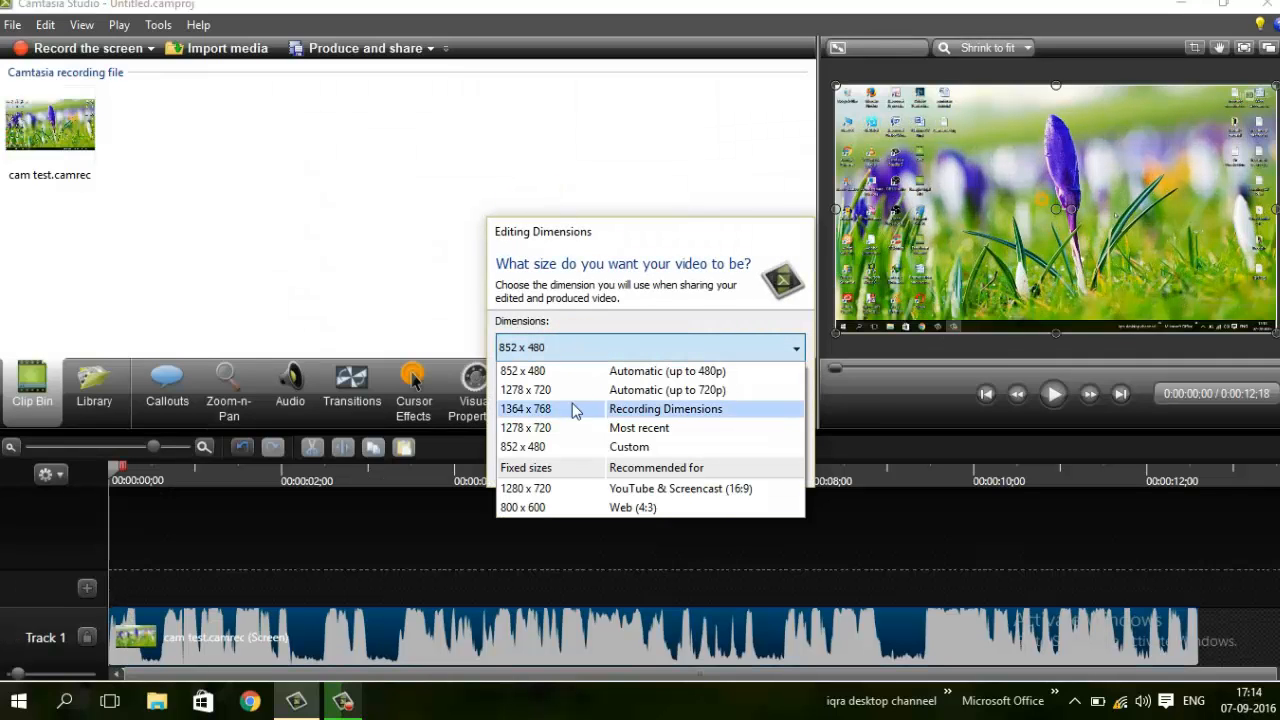
{"action": "left_click", "coordinate": [584, 394]}
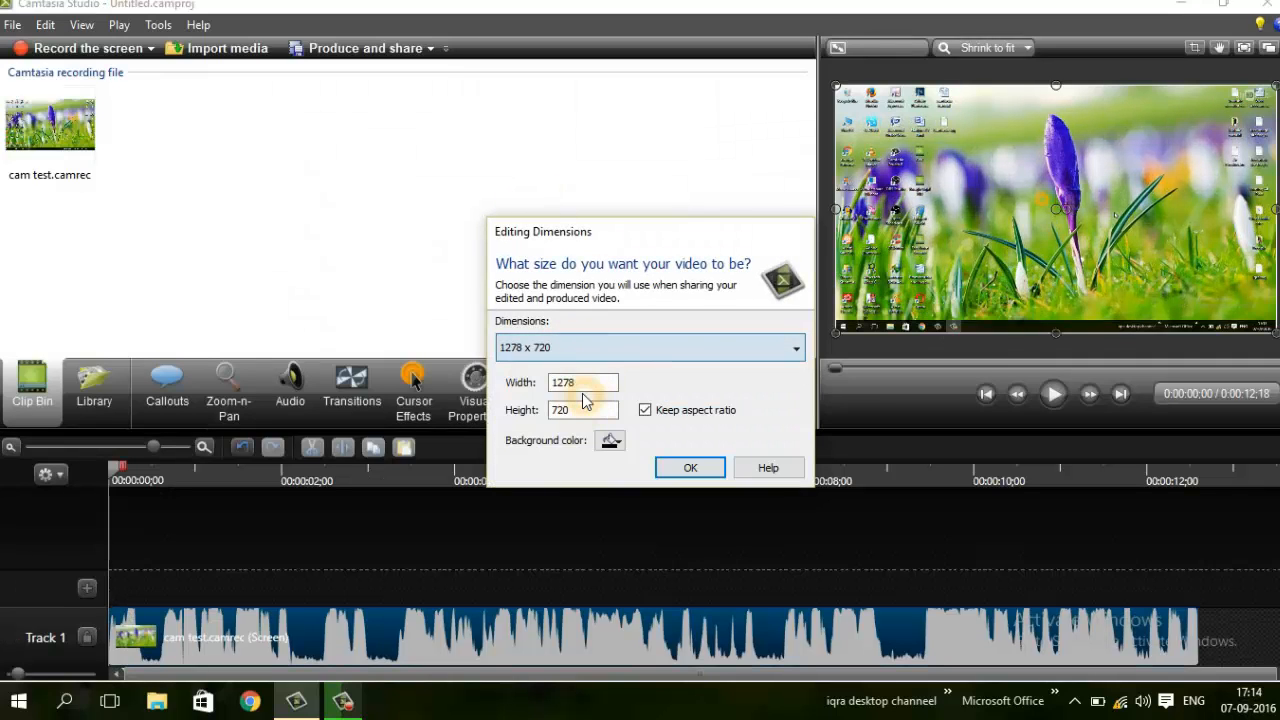
{"action": "left_click", "coordinate": [690, 468]}
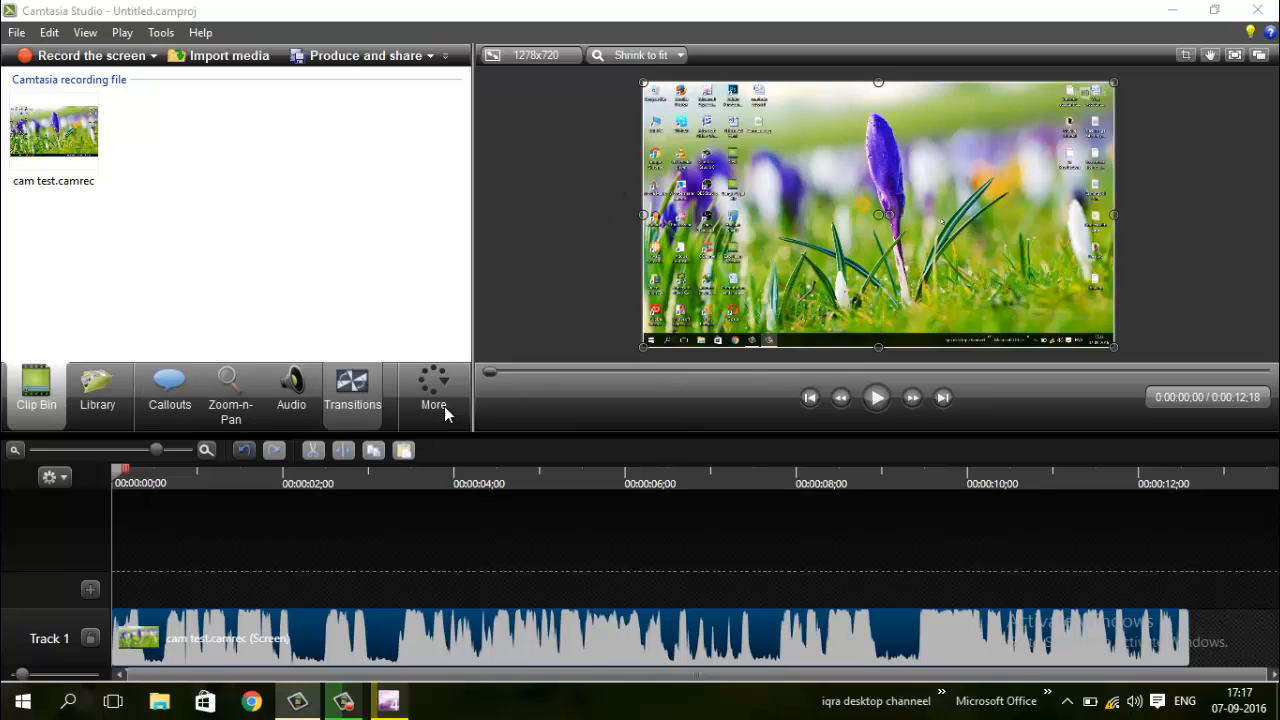
Step: Begin producing the video with the MP4 only (up to 720p) preset and proceed to the file name and folder settings
{"action": "left_click", "coordinate": [366, 58]}
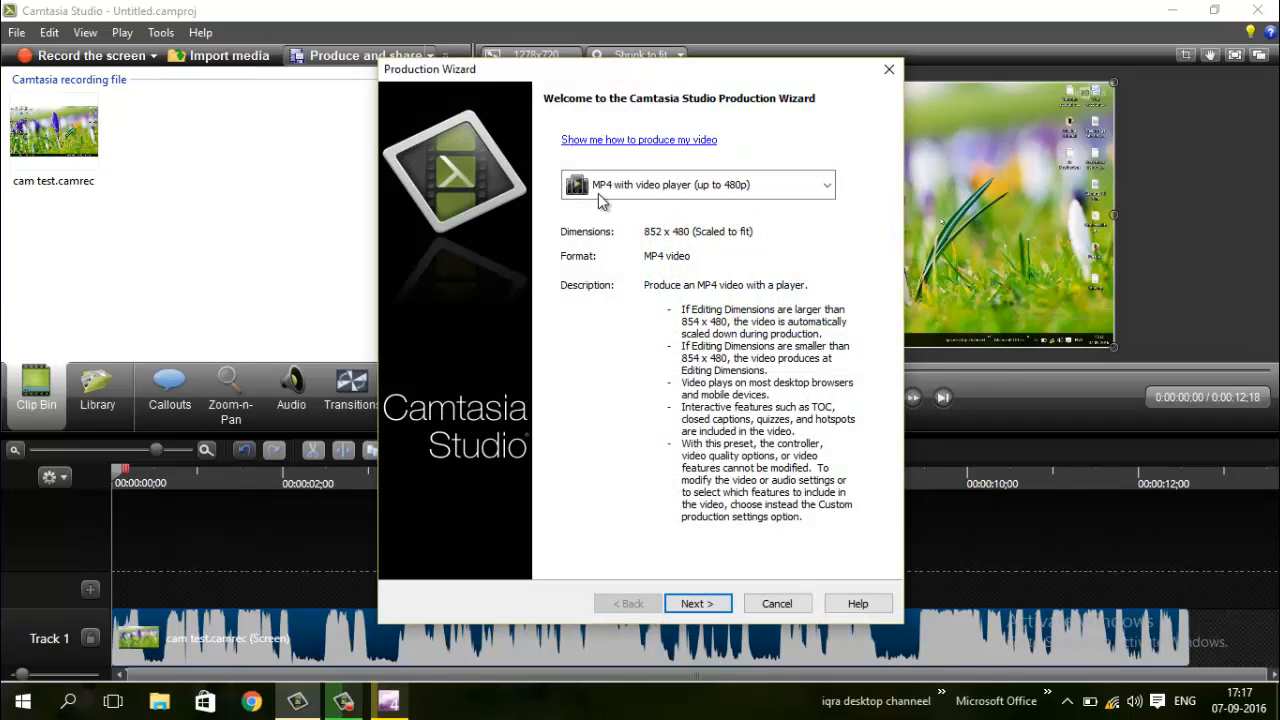
{"action": "left_click", "coordinate": [690, 185]}
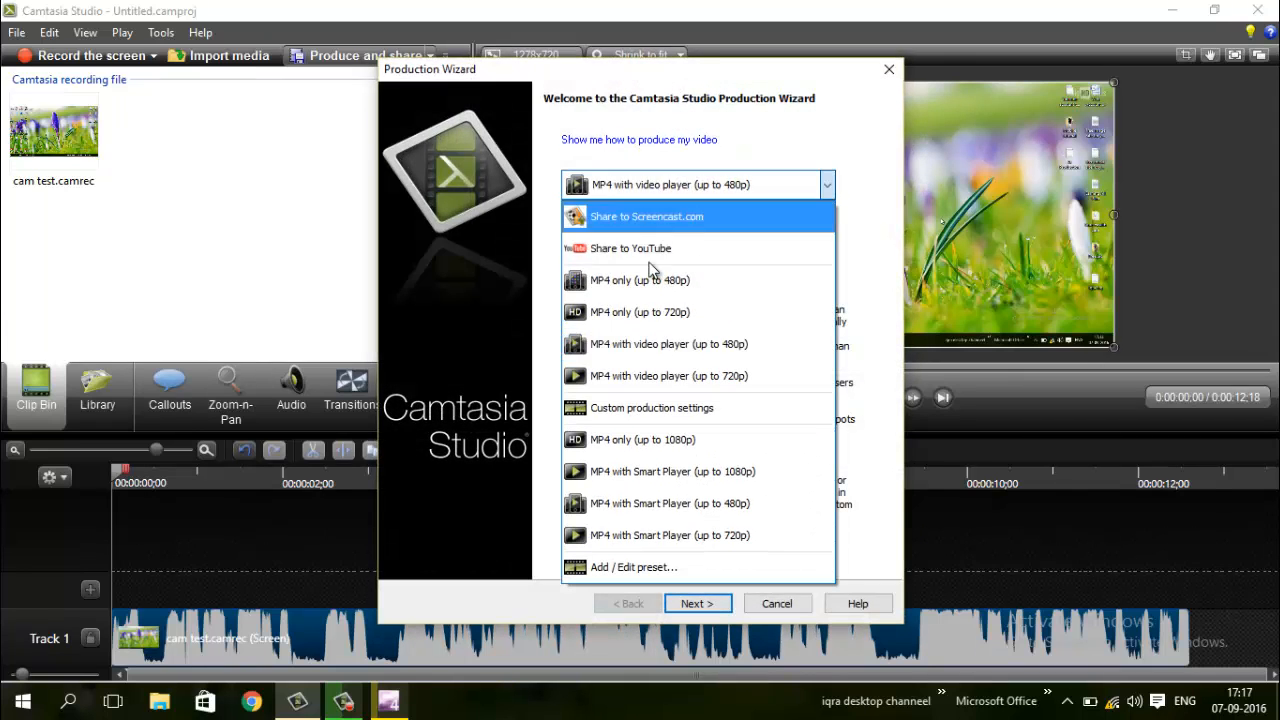
{"action": "left_click", "coordinate": [737, 313]}
{"action": "left_click", "coordinate": [686, 603]}
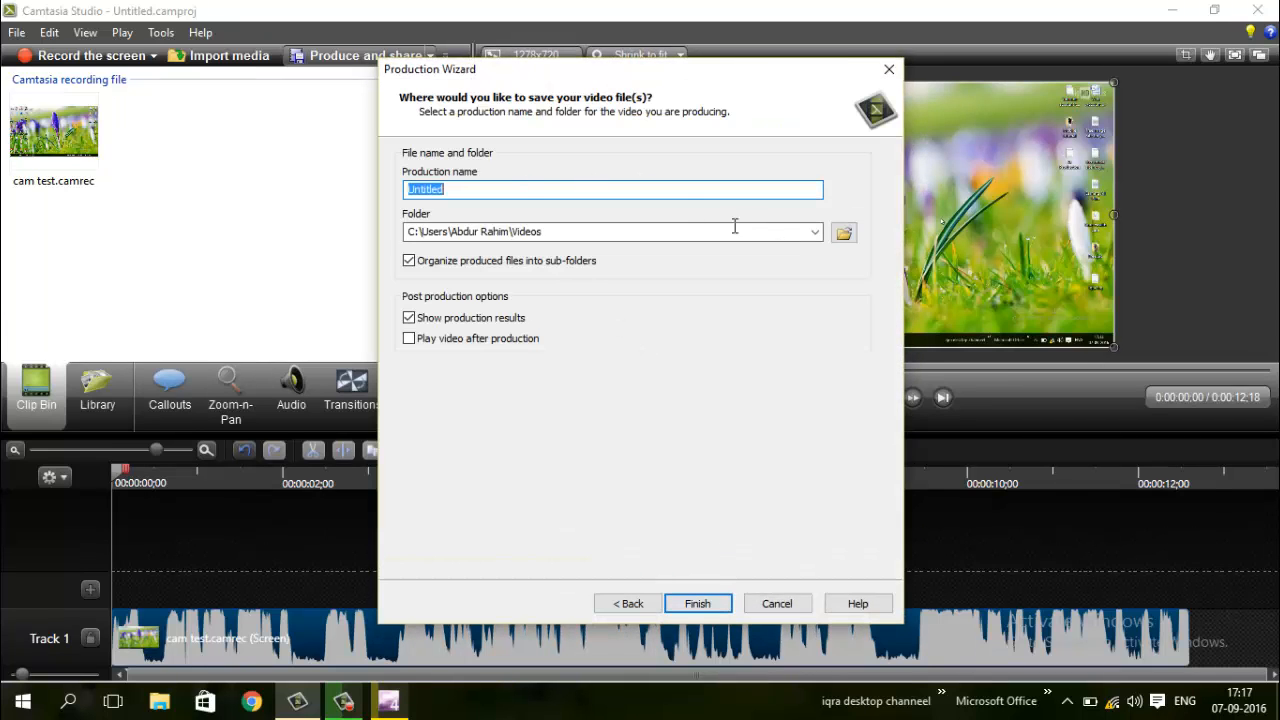
Step: Look at the output location browser, dismiss it without changes, and select the production name text
{"action": "left_click", "coordinate": [843, 232]}
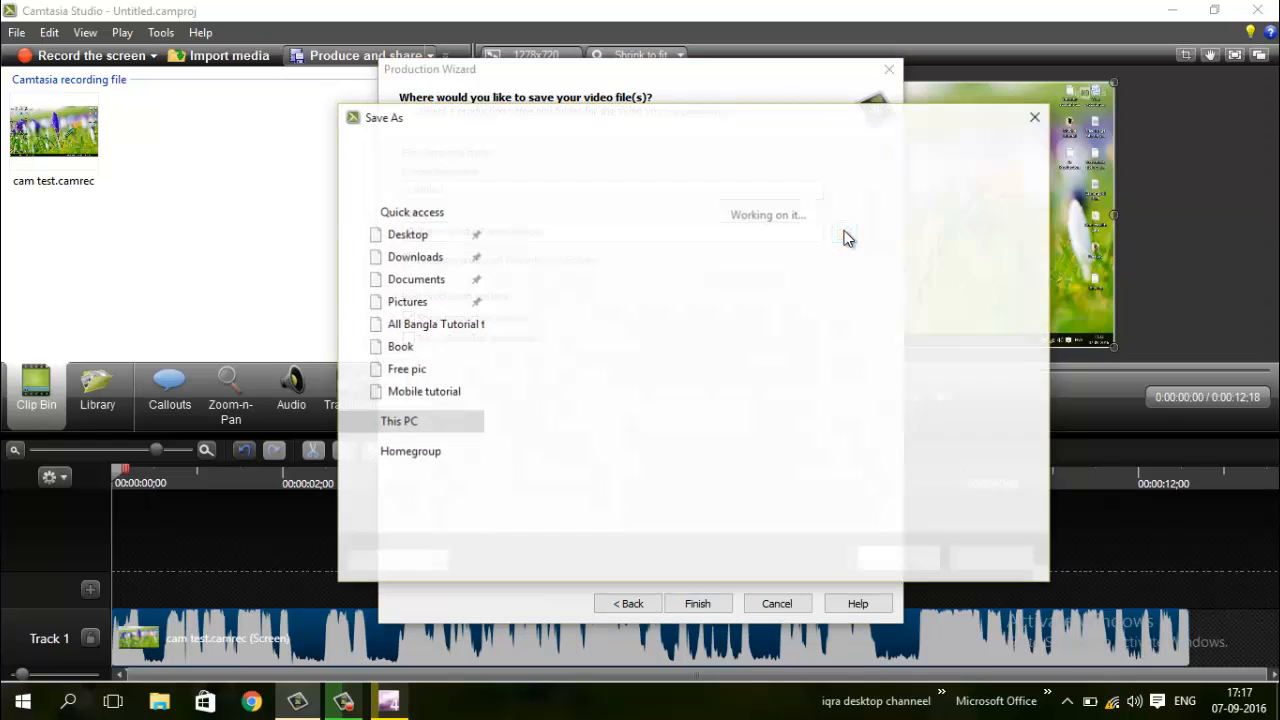
{"action": "left_click", "coordinate": [1029, 105]}
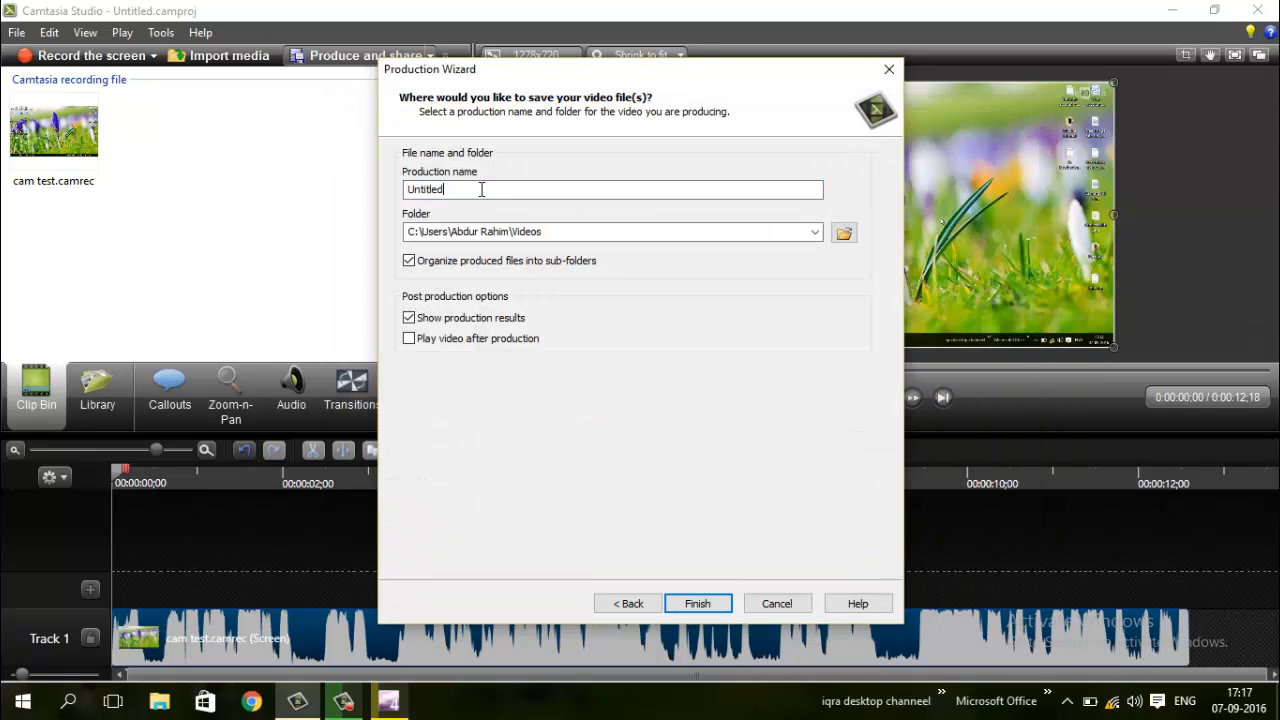
{"action": "left_click_drag", "start_coordinate": [478, 191], "coordinate": [392, 220]}
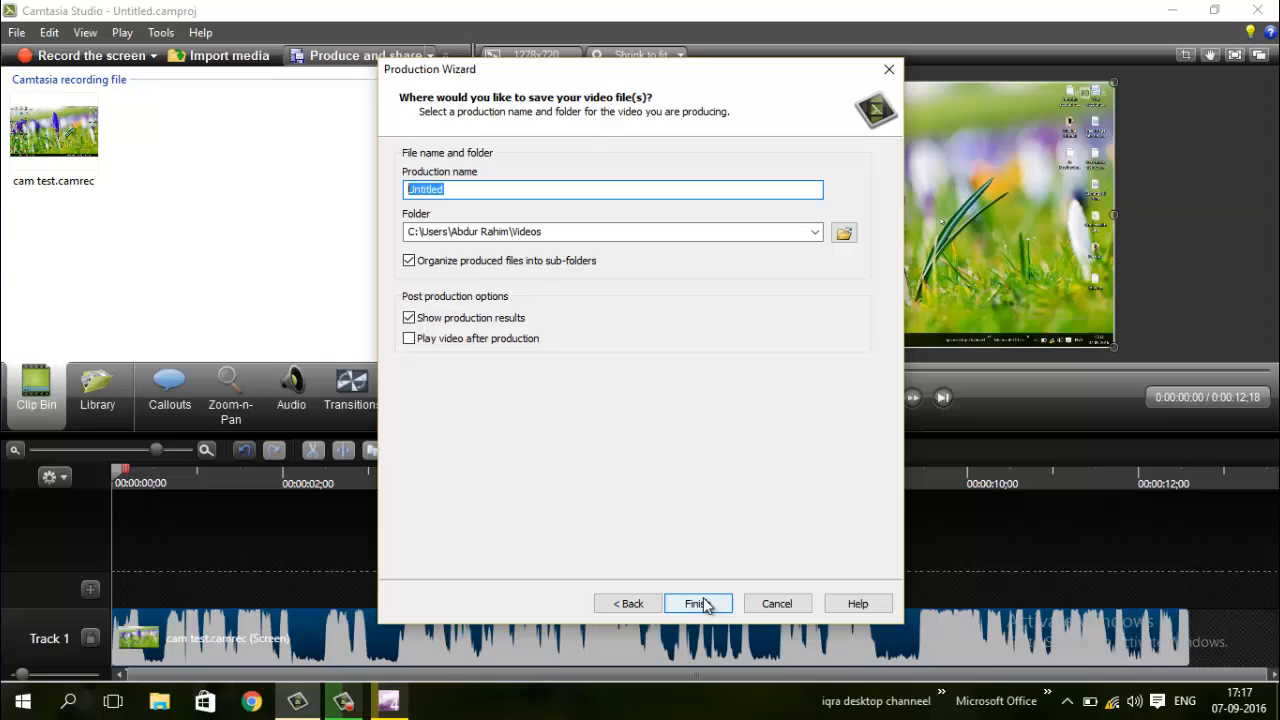